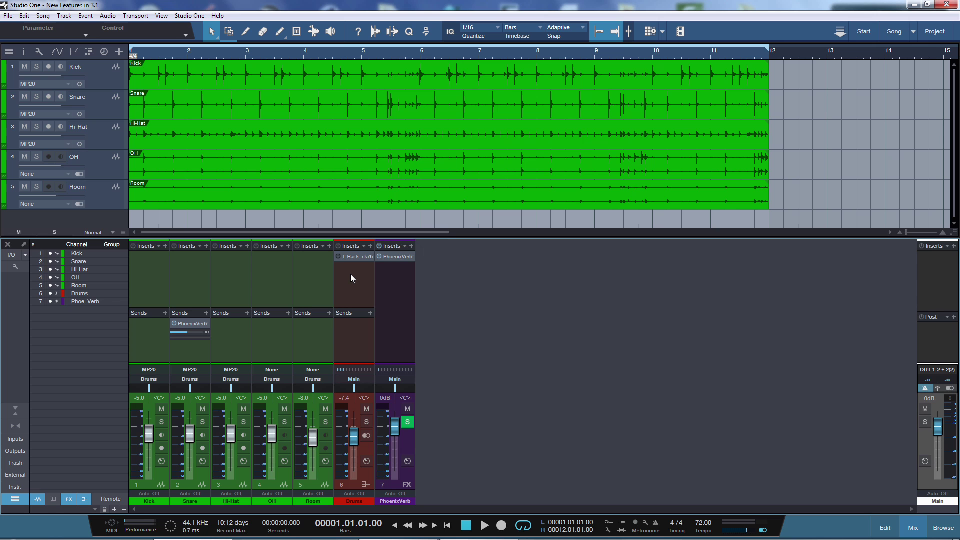
- Play the drum tracks, then open the Drums bus's T-RackS CS Black 76 and switch it on
key(space)
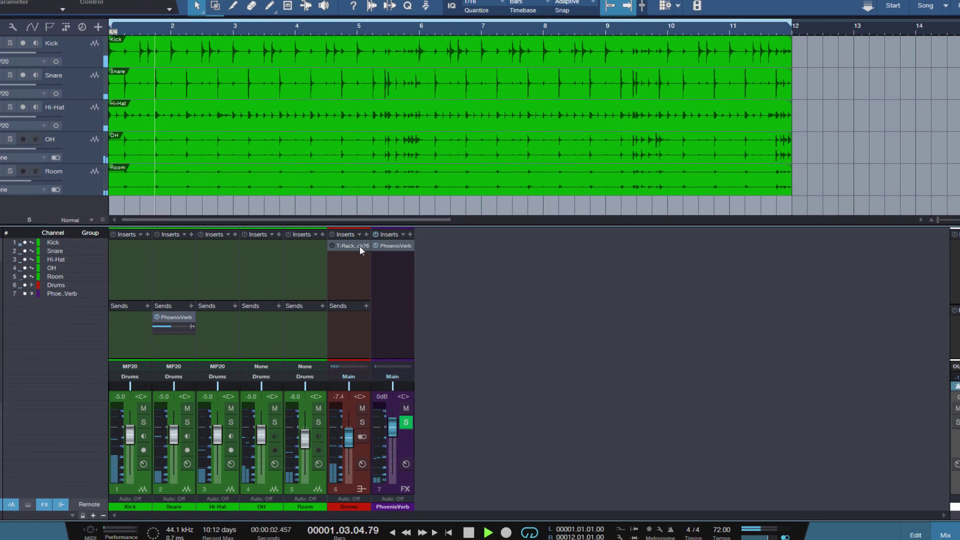
click(357, 257)
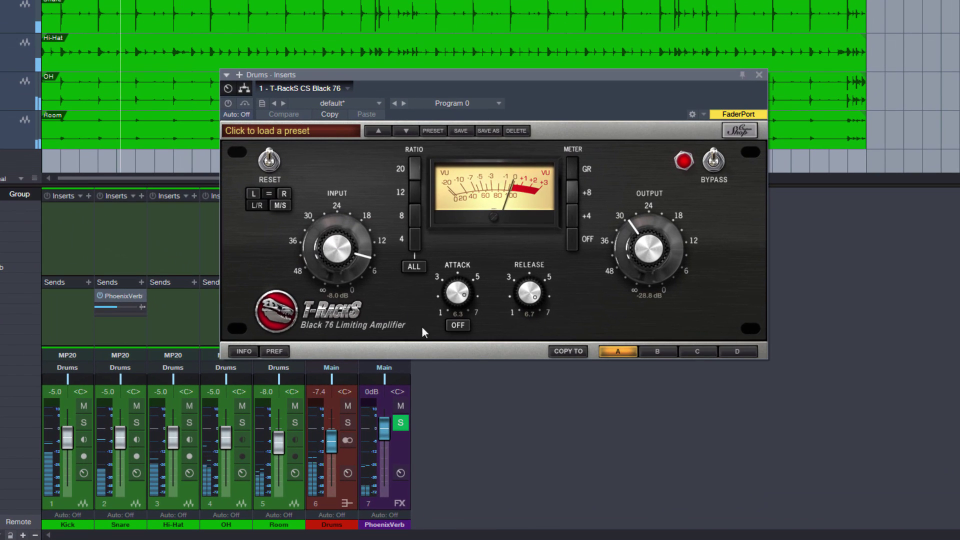
click(228, 103)
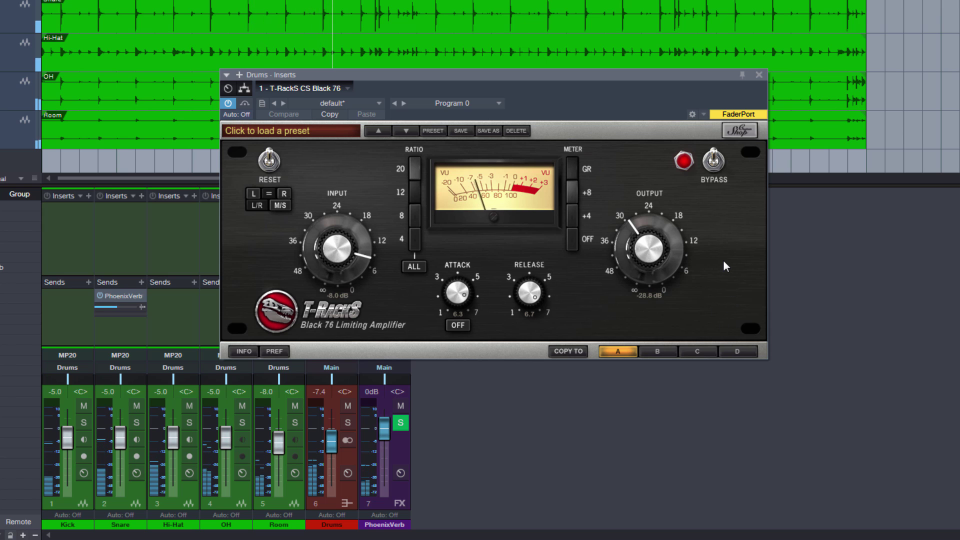
- Insert a Splitter into the Drums chain and put T-RackS CS Black 76 on its right branch
click(242, 90)
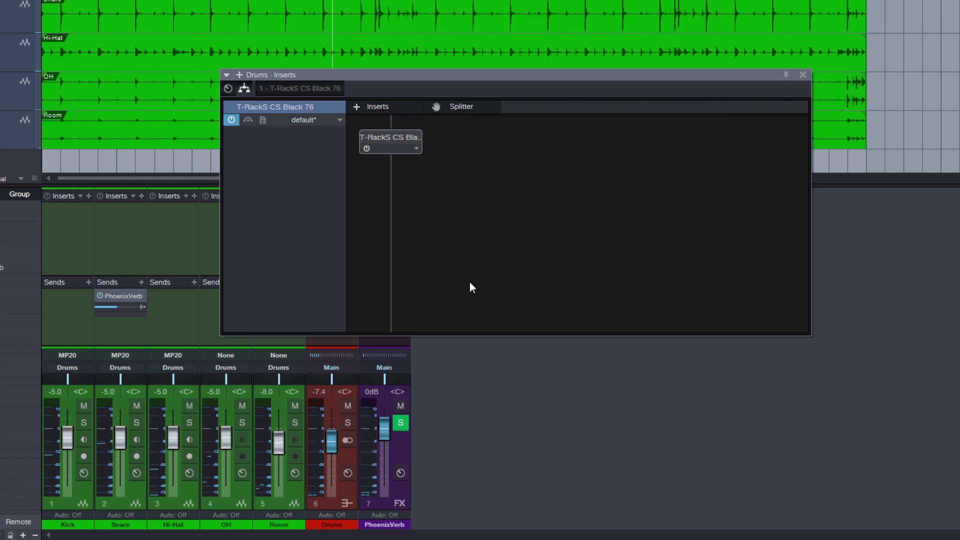
drag(463, 114, 413, 126)
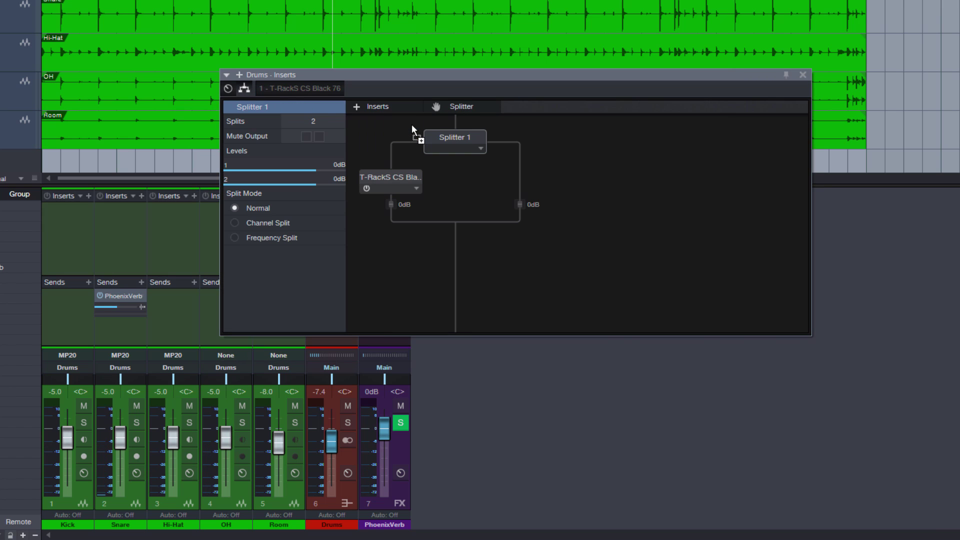
drag(394, 177, 515, 178)
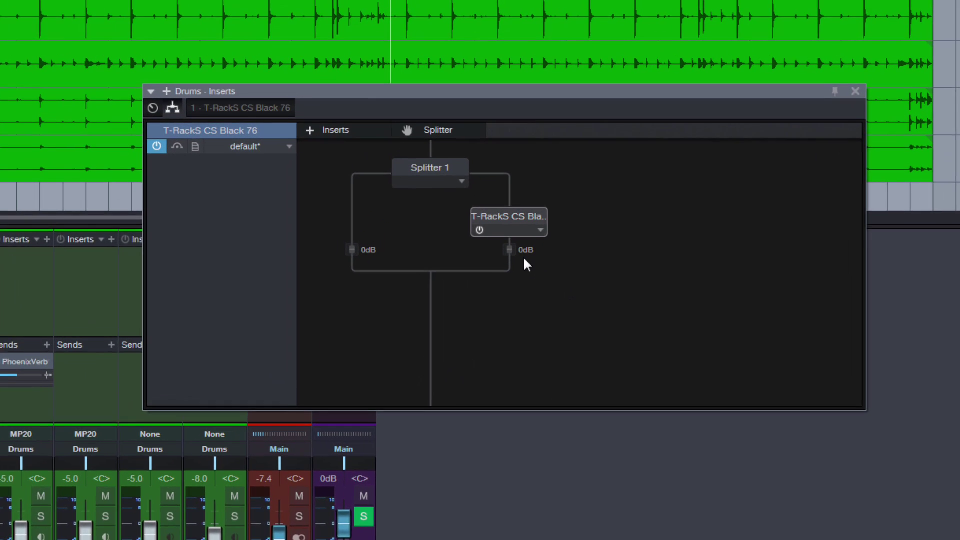
- Audition the compressed branch level with its fader, then enter -6 dB for it
click(504, 274)
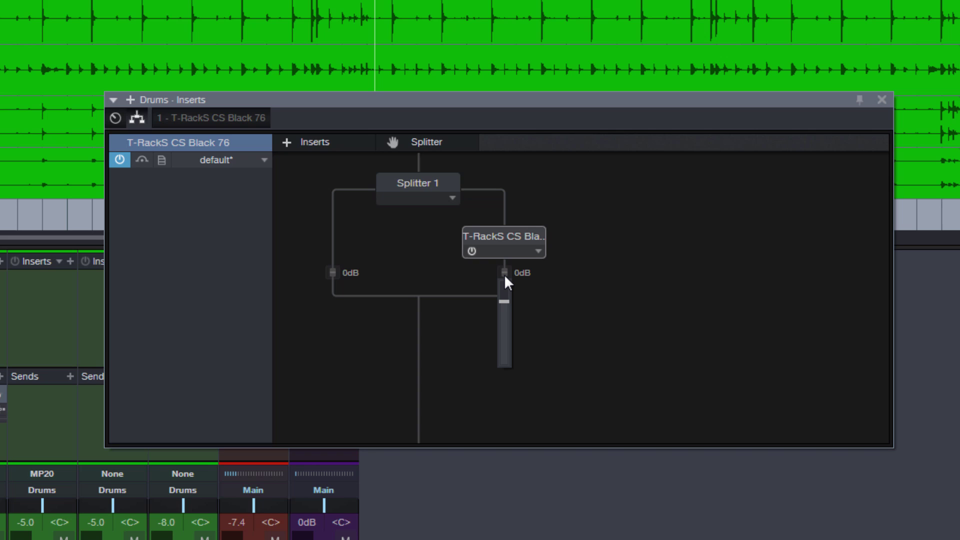
drag(504, 274, 496, 341)
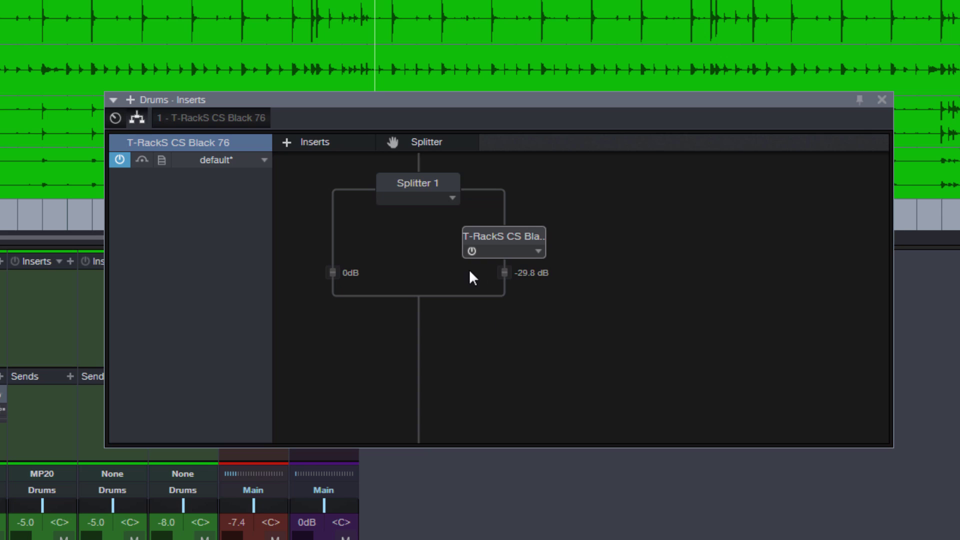
drag(505, 273, 502, 372)
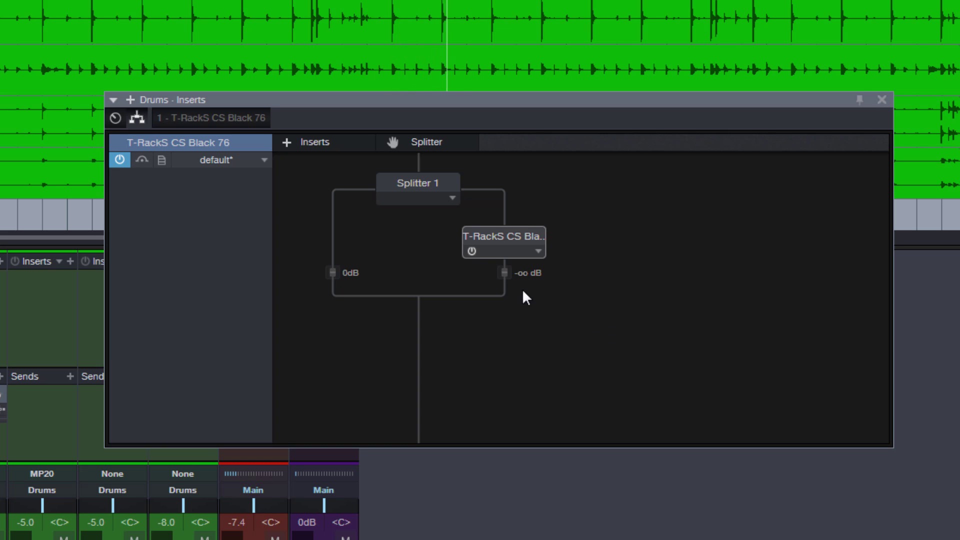
mouse_move(508, 274)
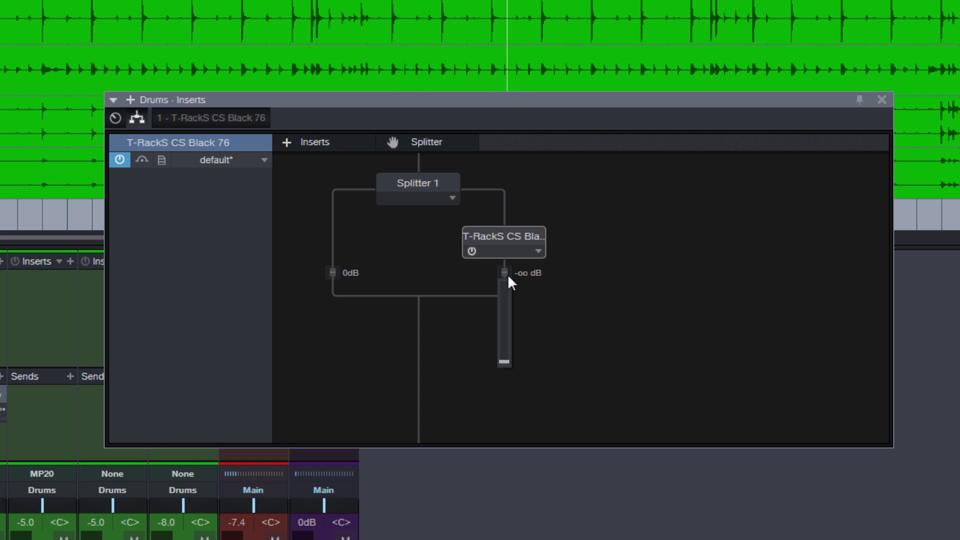
drag(504, 361, 506, 318)
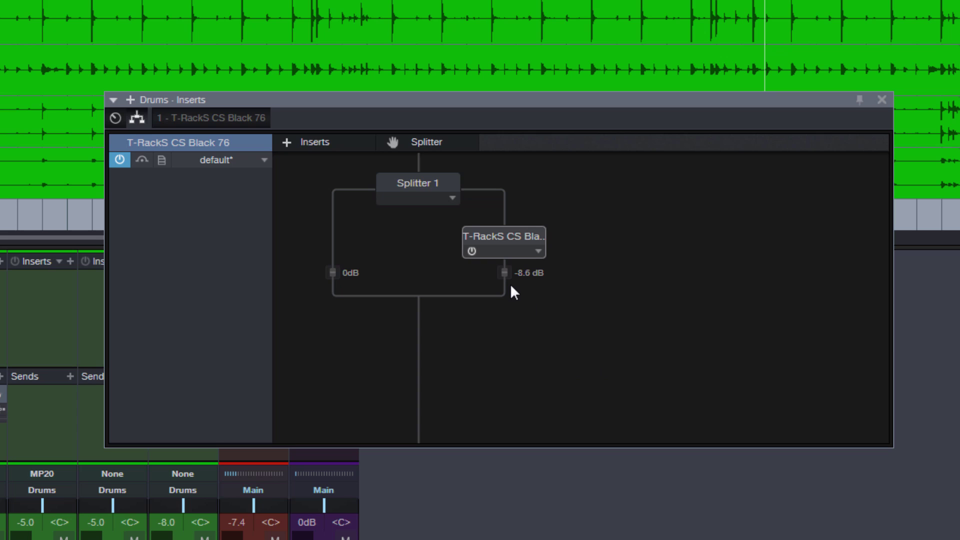
drag(506, 276, 503, 345)
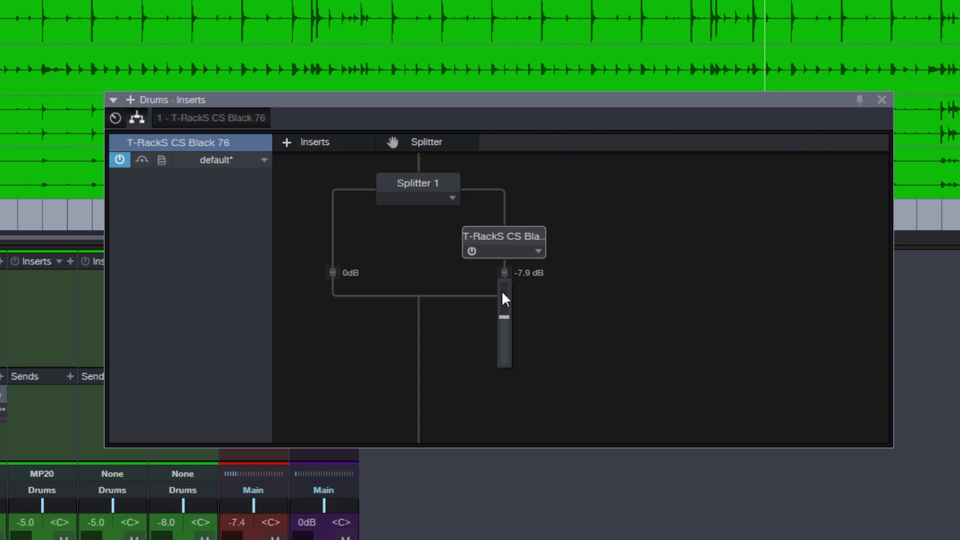
drag(503, 294, 504, 323)
click(525, 274)
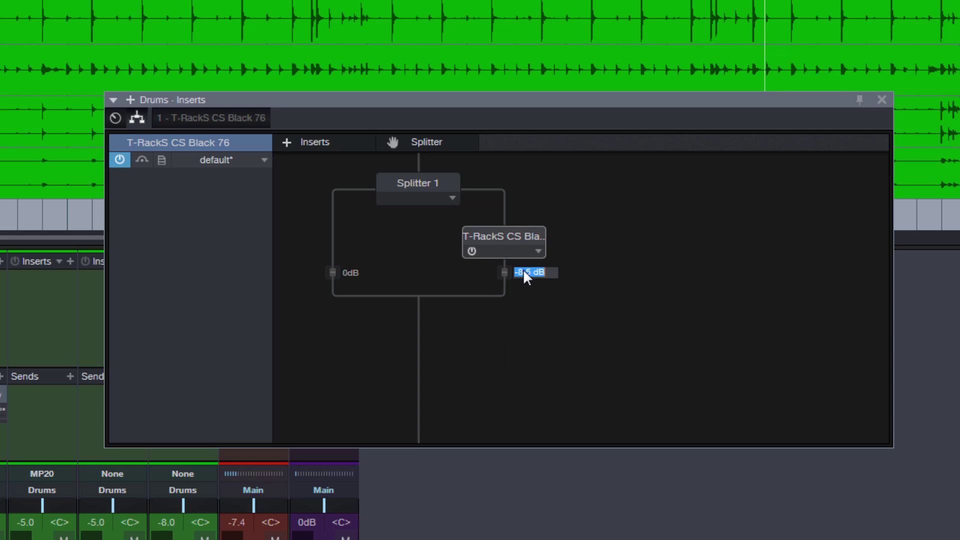
text(-6)
key(Return)
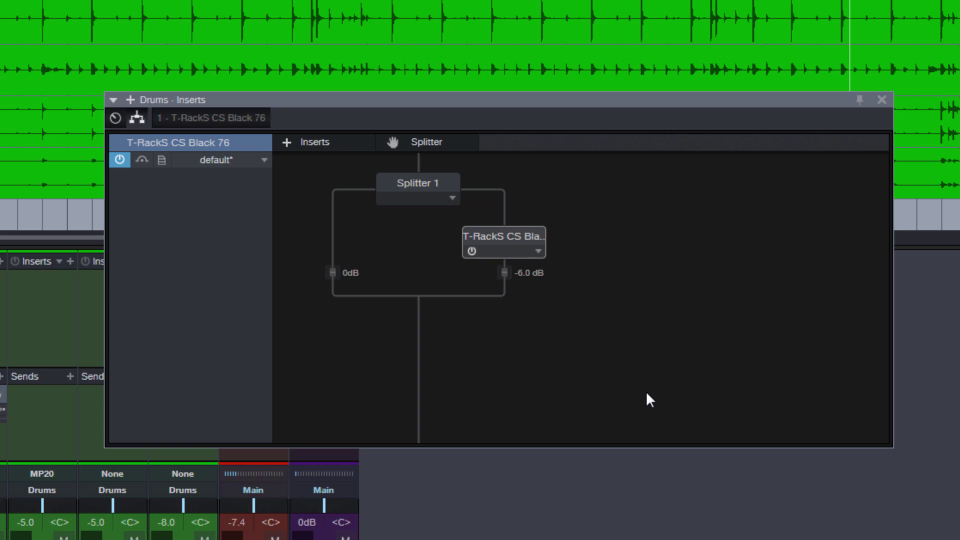
- Make Splitter 1 a 4-way Frequency Split, branch 4 at +3.2 dB and branch 3 at -7.7 dB
click(411, 189)
click(239, 161)
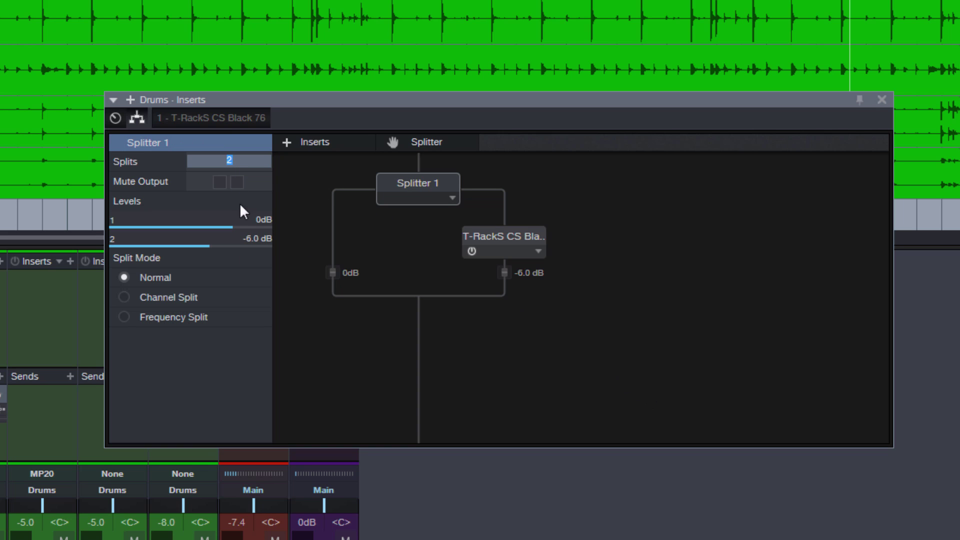
click(124, 317)
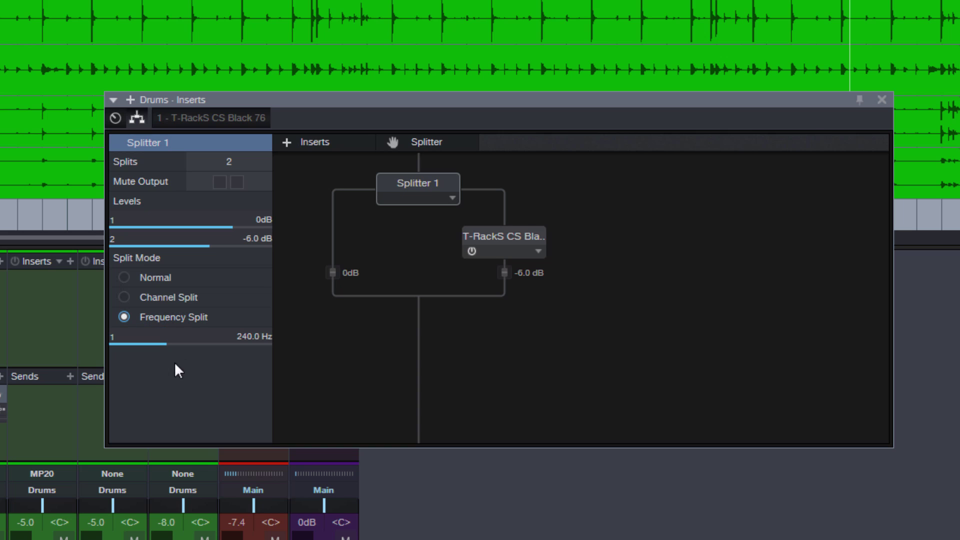
click(238, 168)
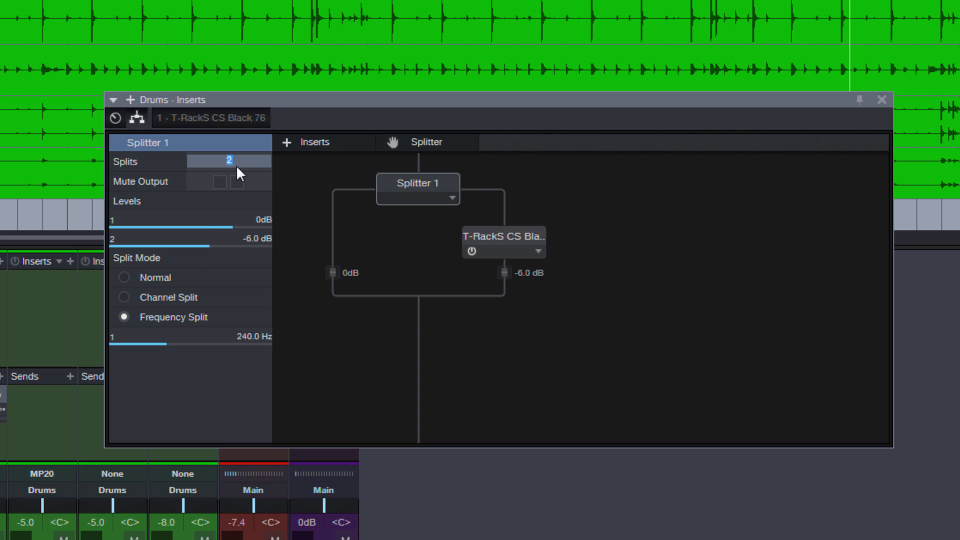
text(4)
key(Return)
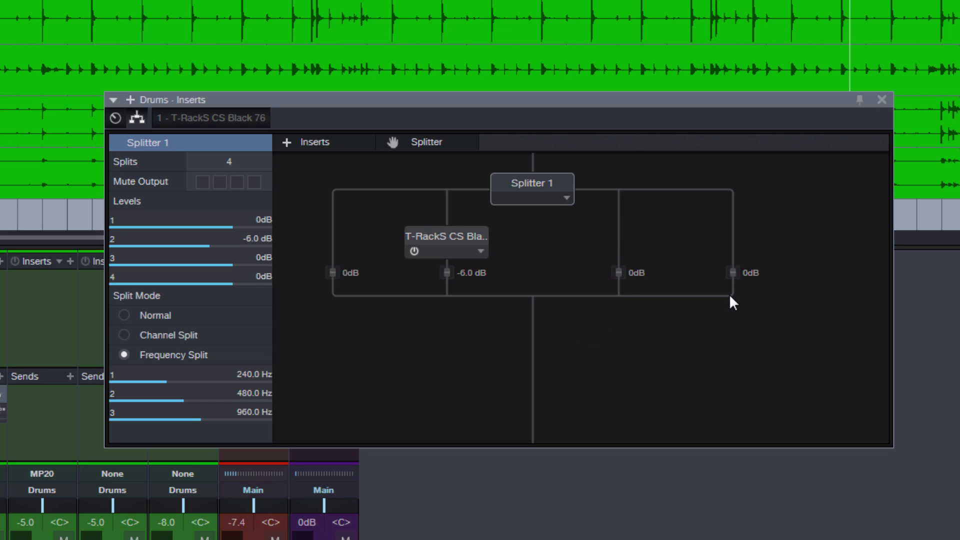
drag(733, 274, 734, 302)
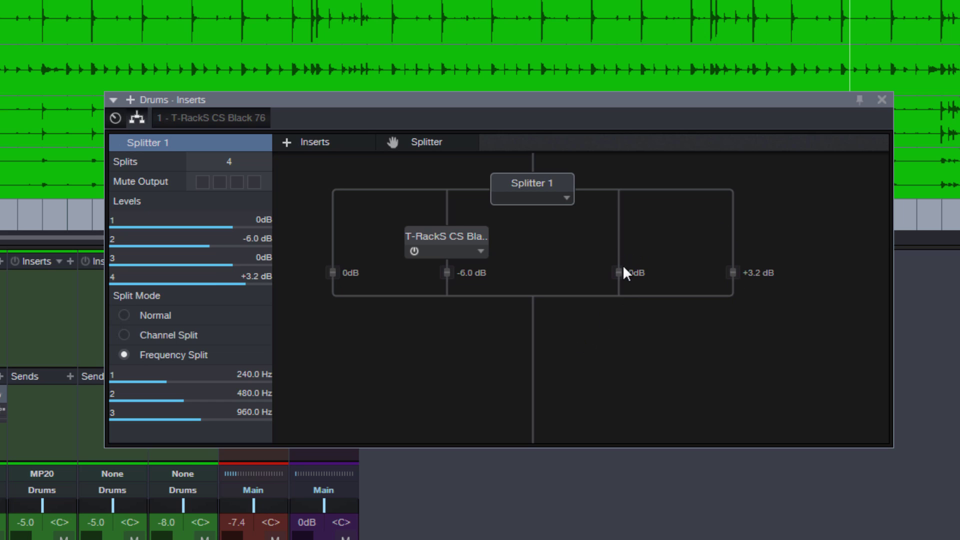
drag(619, 272, 618, 324)
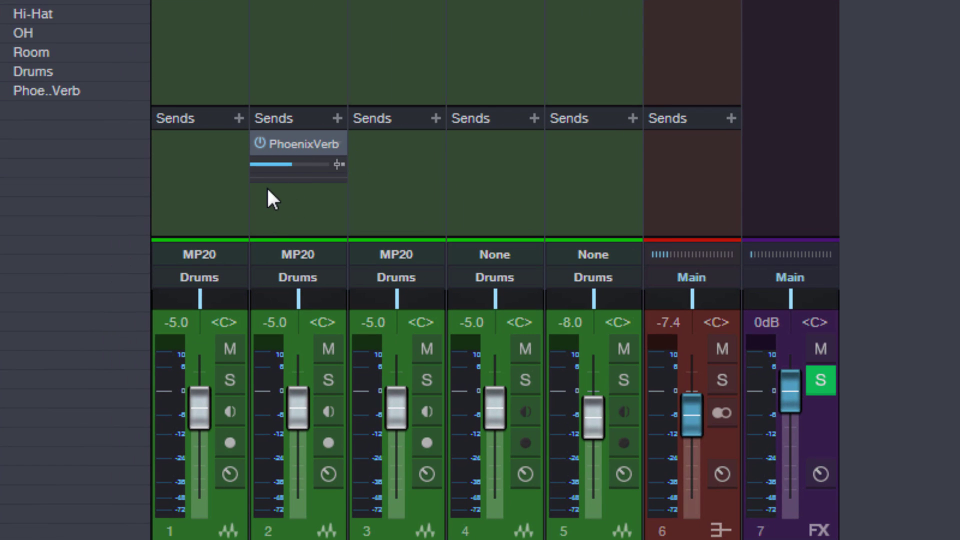
- Lower the Snare's PhoenixVerb send, raise the second Drums splitter branch to +10.0 dB, and revisit the routing
mouse_move(291, 165)
mouse_down()
mouse_move(280, 170)
mouse_move(311, 168)
mouse_move(291, 168)
mouse_up()
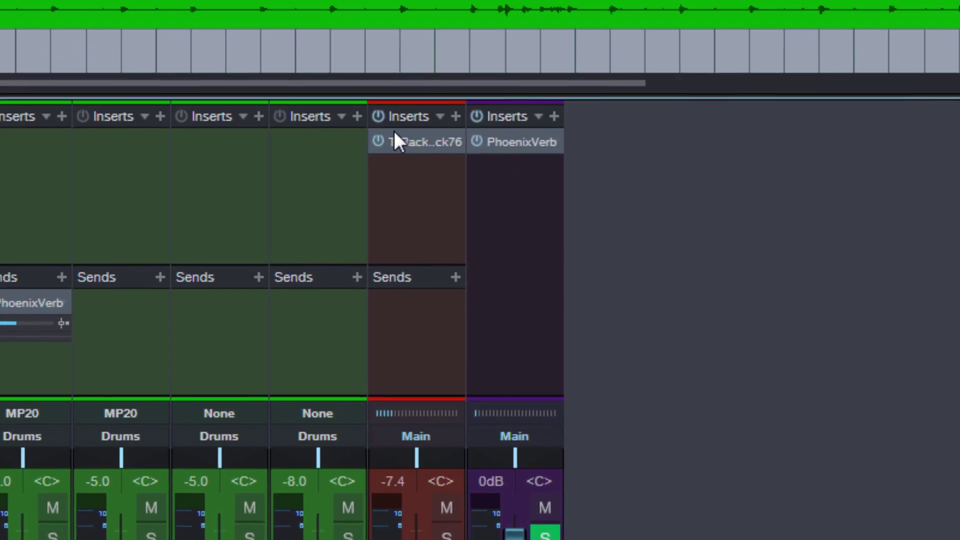
click(645, 2)
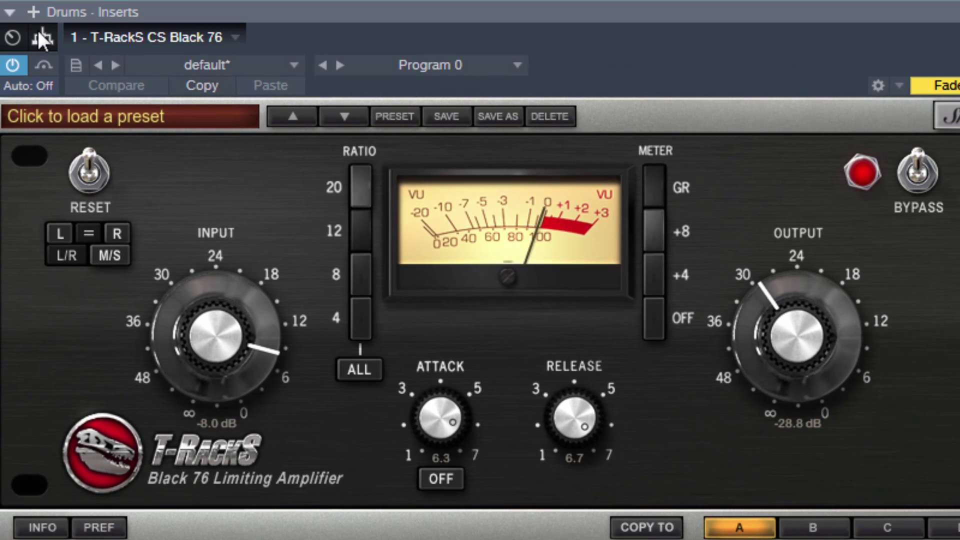
click(42, 38)
drag(474, 254, 497, 274)
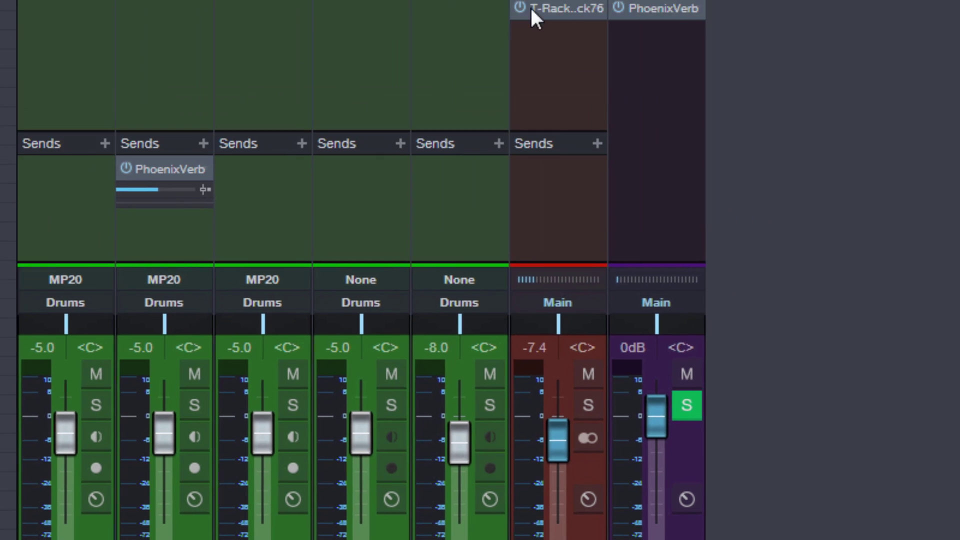
click(533, 9)
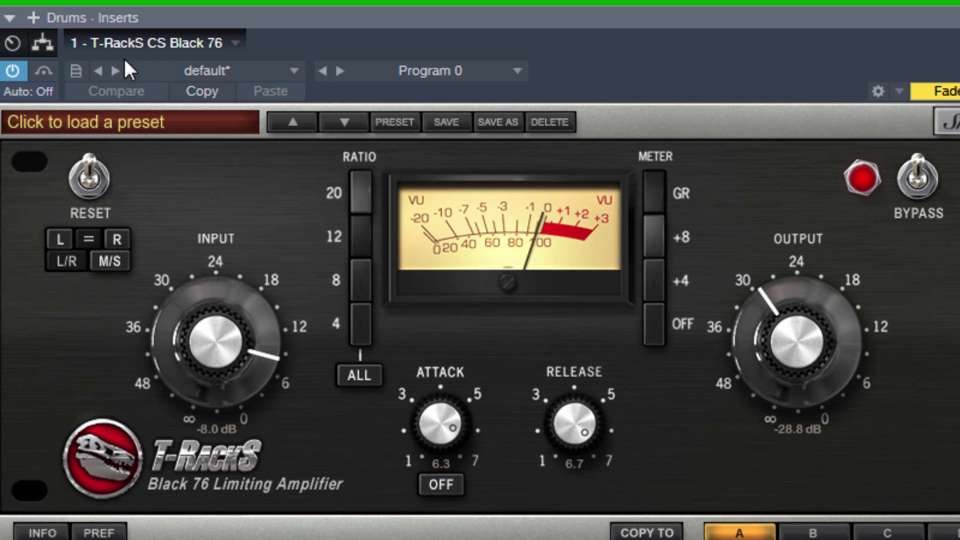
click(48, 42)
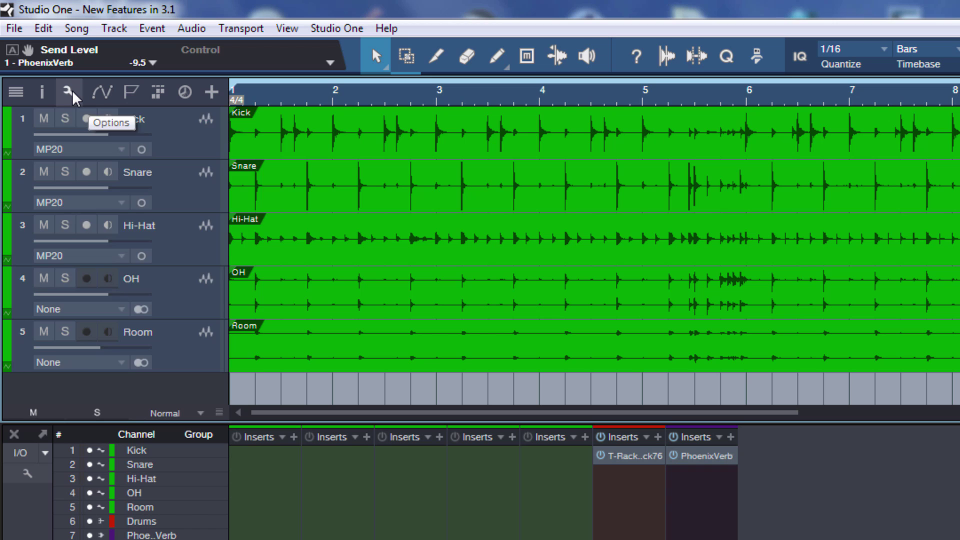
click(68, 92)
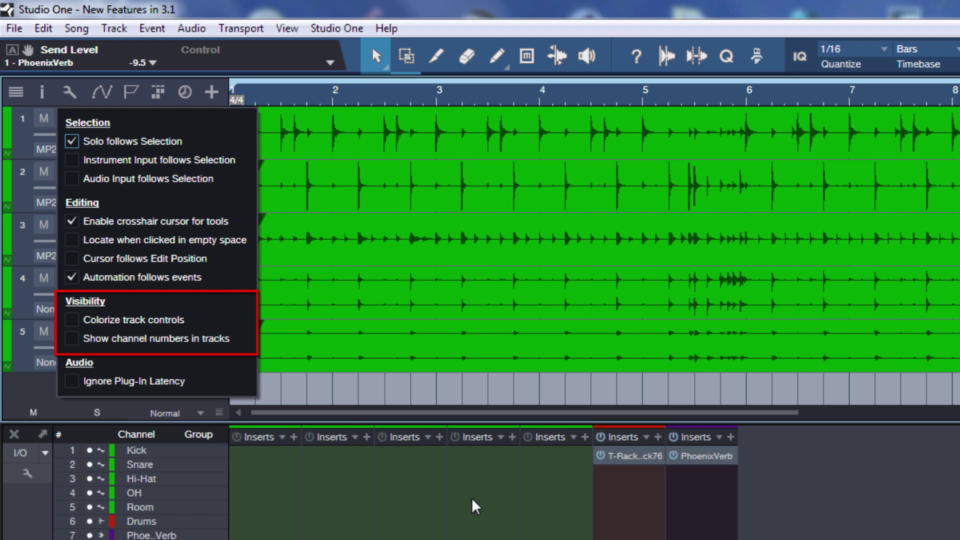
click(75, 319)
click(37, 383)
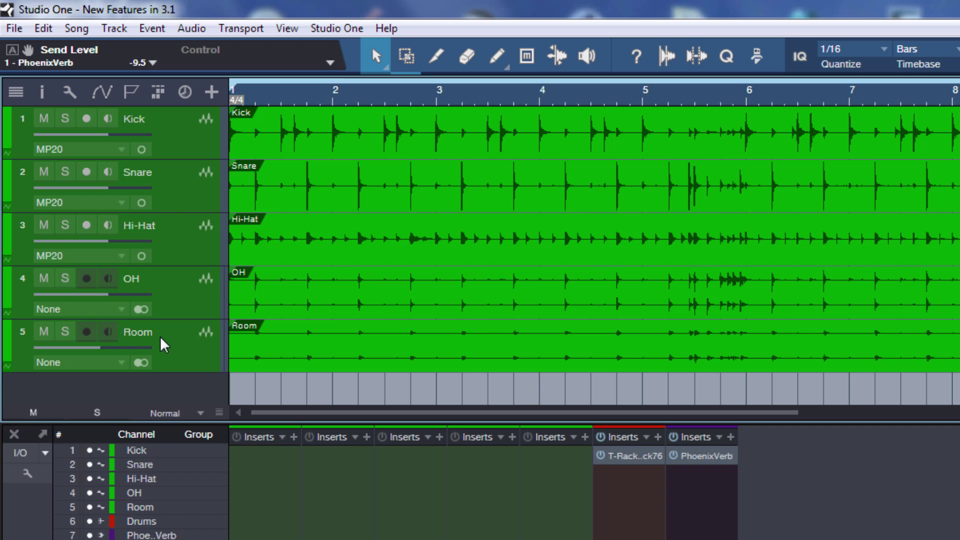
click(69, 92)
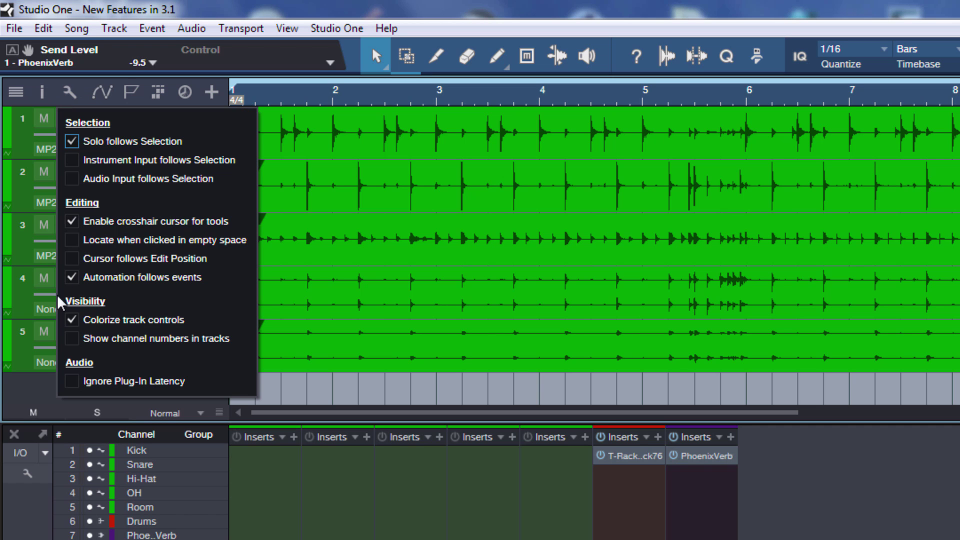
click(71, 319)
click(40, 383)
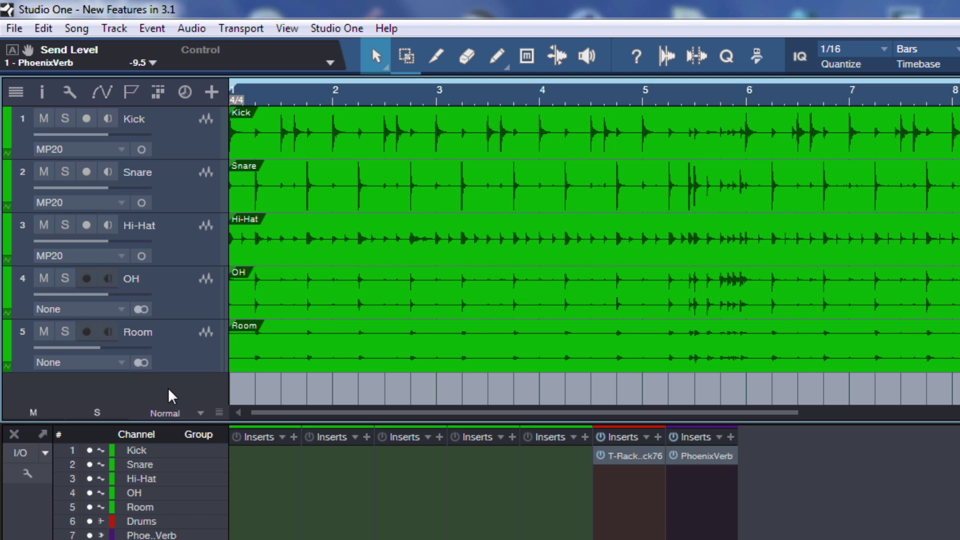
click(70, 92)
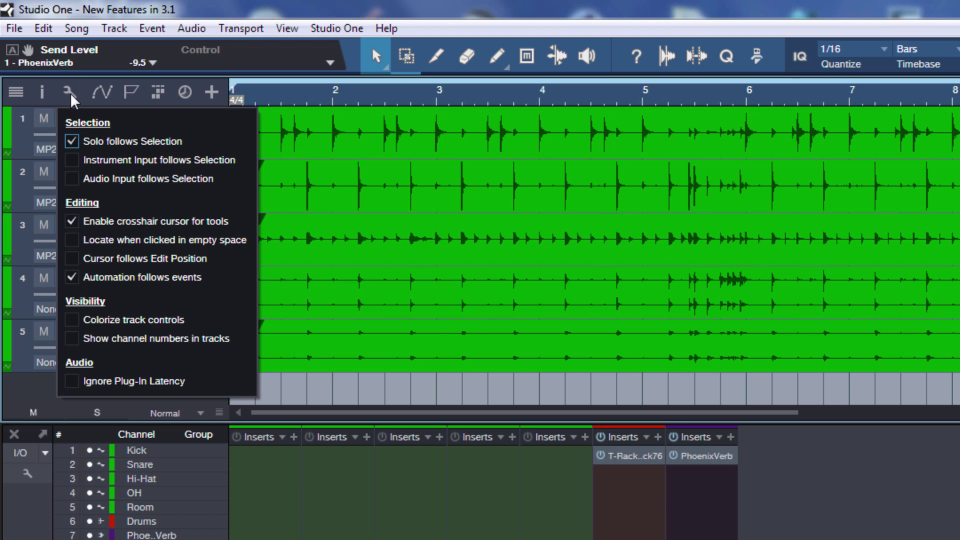
click(77, 320)
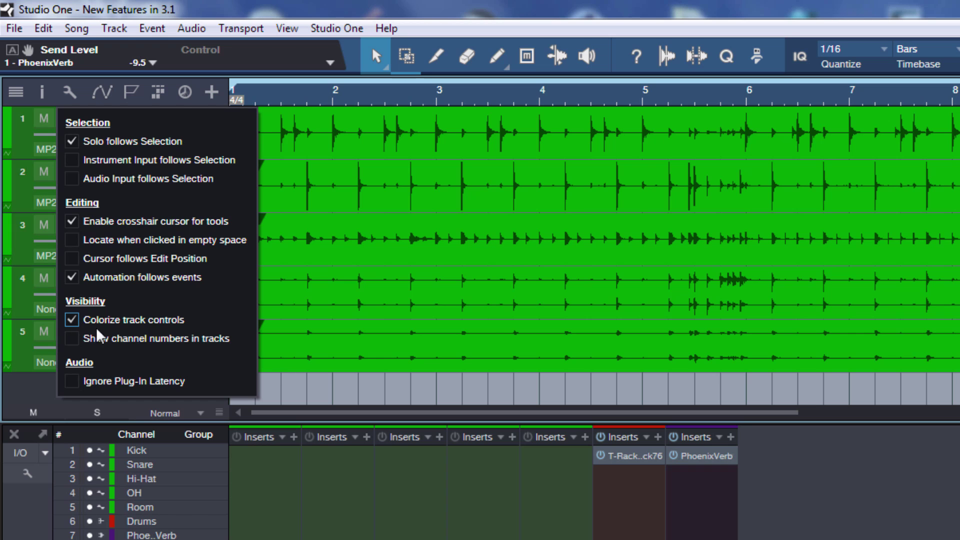
click(77, 319)
click(41, 382)
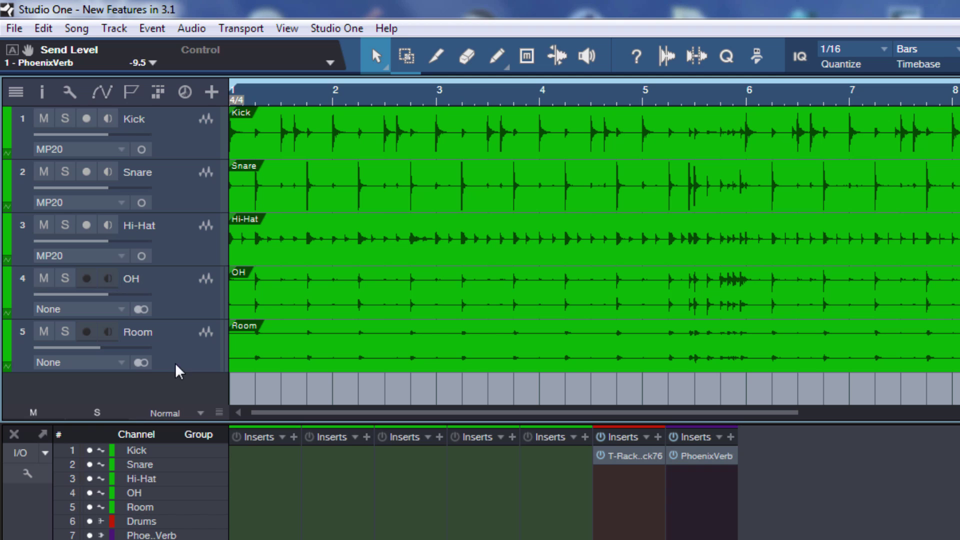
click(68, 90)
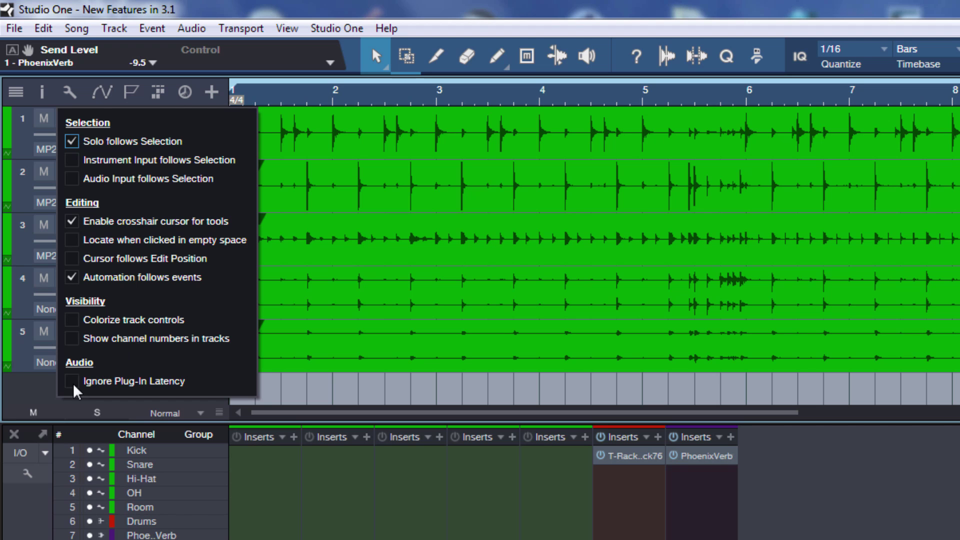
click(38, 386)
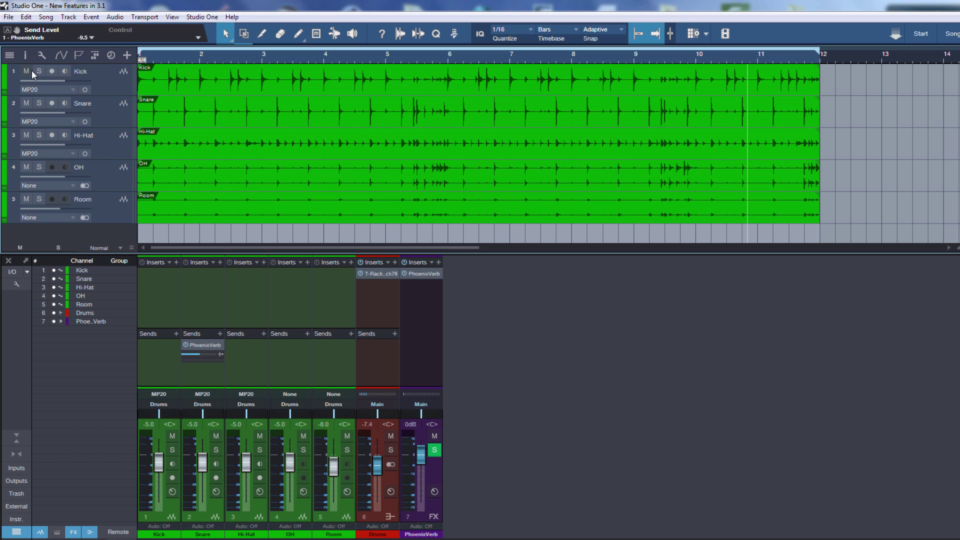
- Turn on 'Show channel numbers in tracks' so the five drum headers read 1–5
click(41, 55)
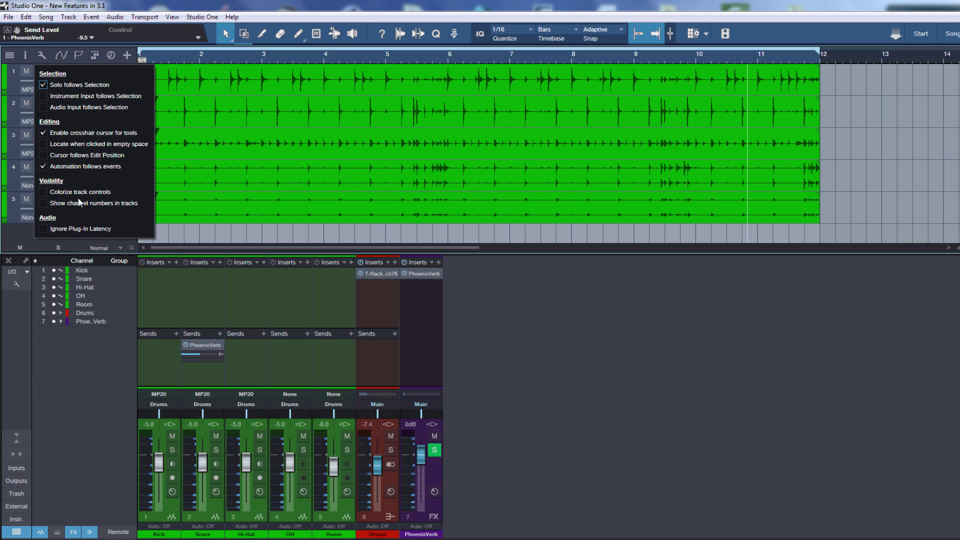
click(43, 203)
- Create Bus 1 for the Snare channel with Shift+B, making it mixer channel 3
click(17, 231)
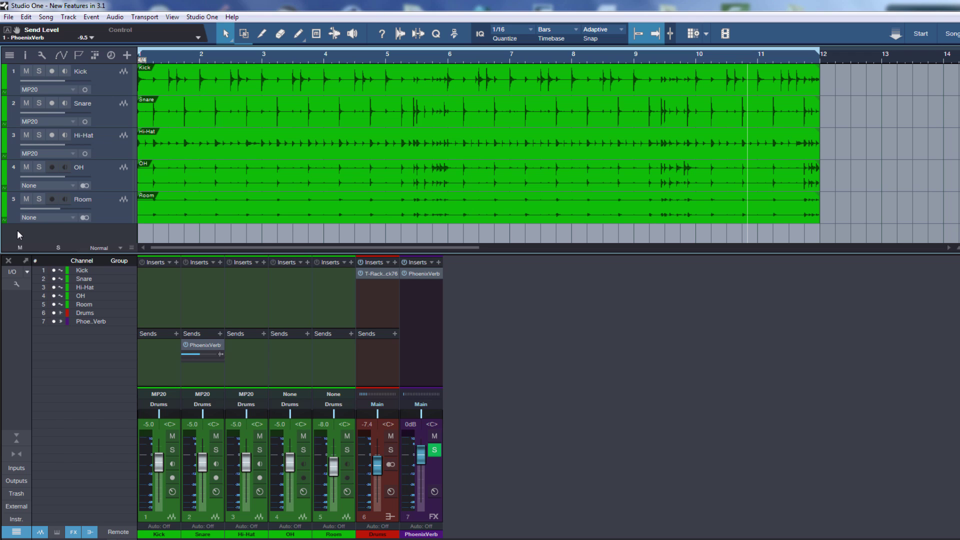
click(205, 381)
key(shift+b)
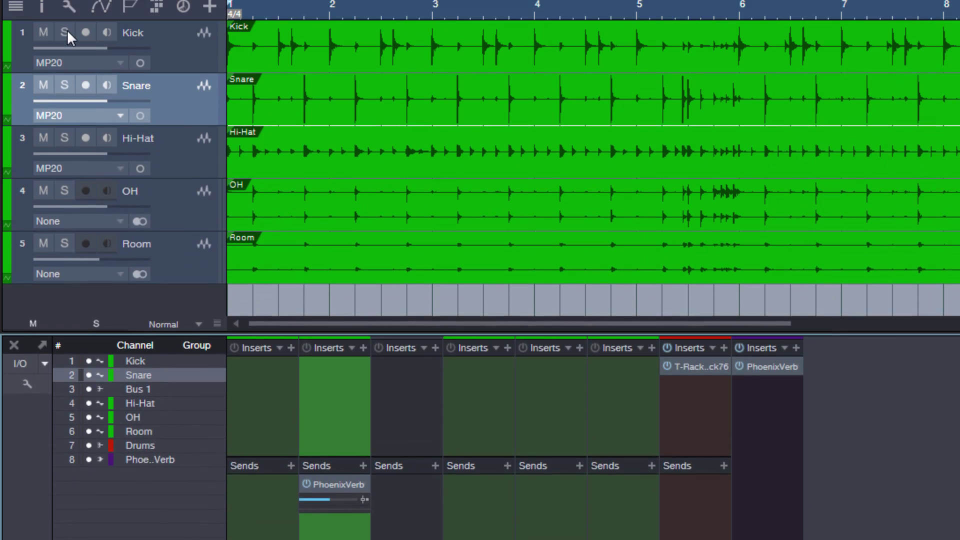
- Number the tracks by mixer channel (1, 2, 4, 5, 6) and select the Bus 1 strip
click(69, 91)
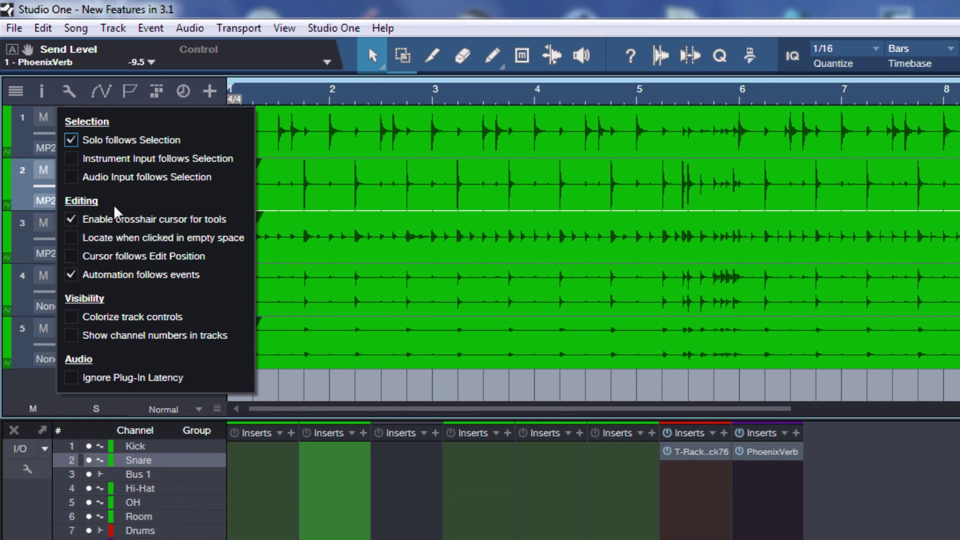
click(73, 338)
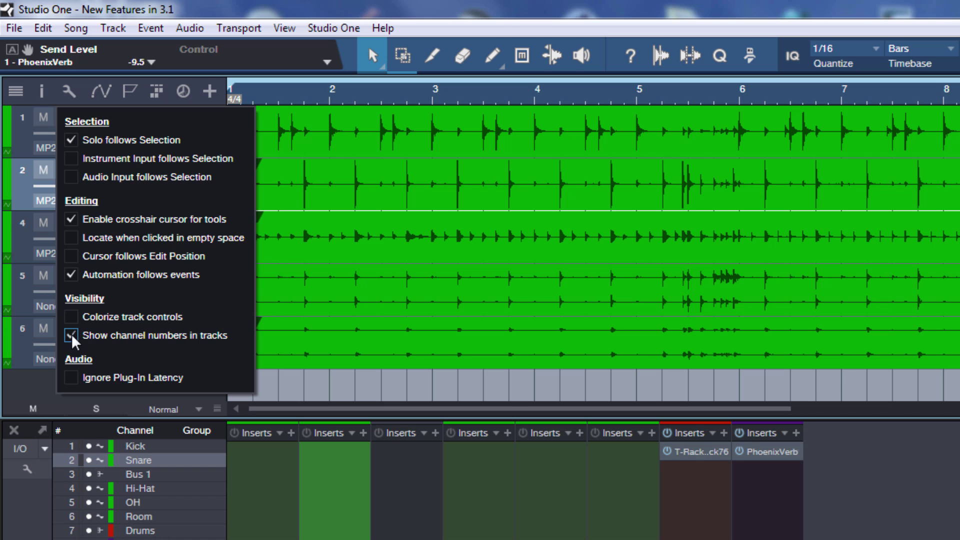
click(38, 383)
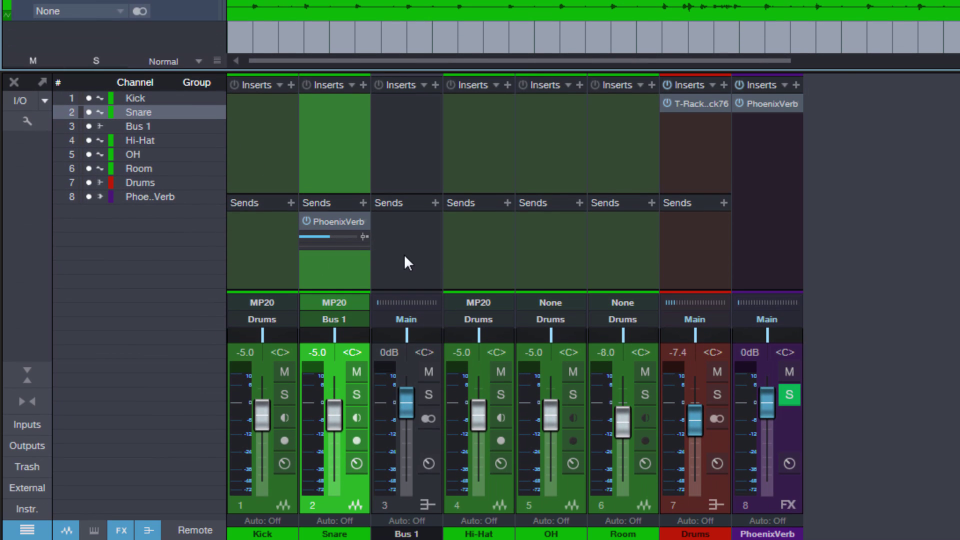
click(405, 257)
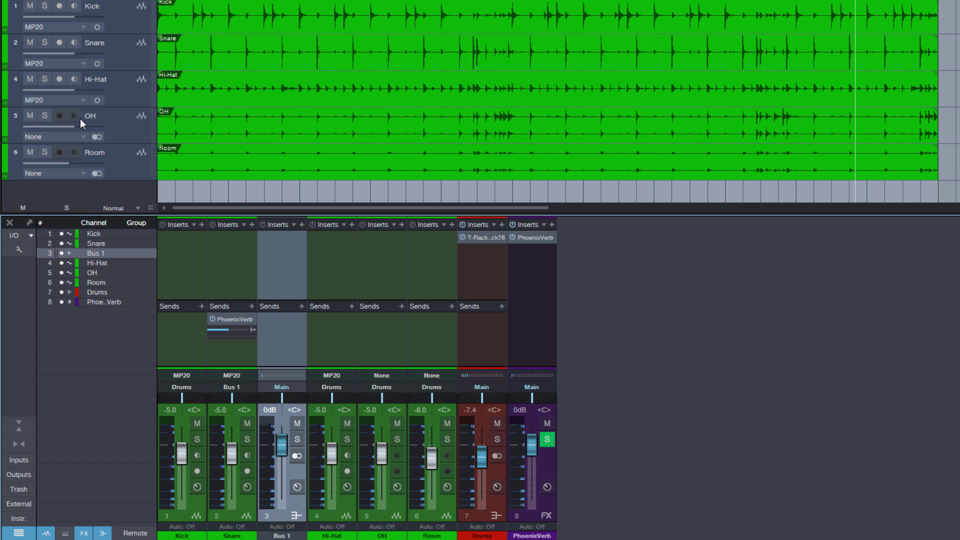
click(15, 94)
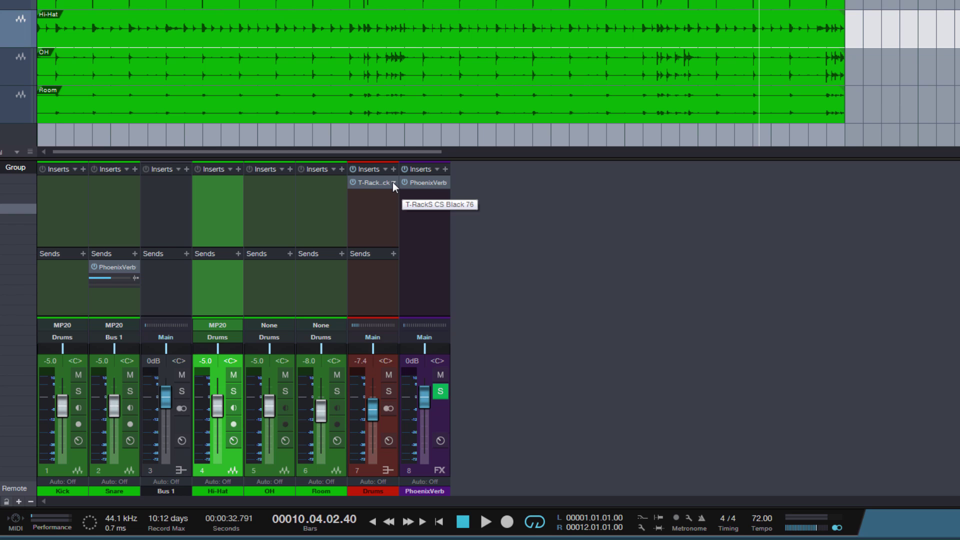
- Remove the T-RackS compressor from the Drums bus and glance at the Drums channel editor
click(392, 183)
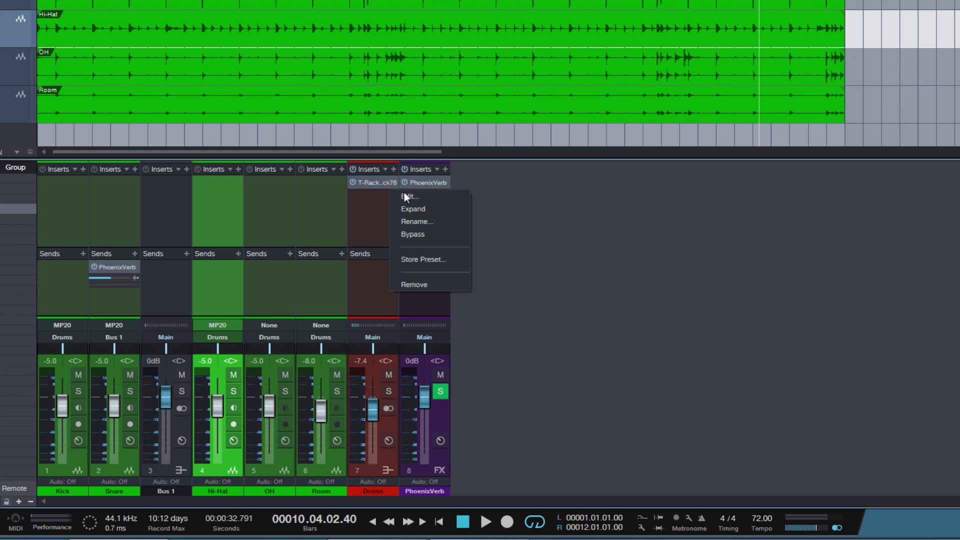
click(428, 289)
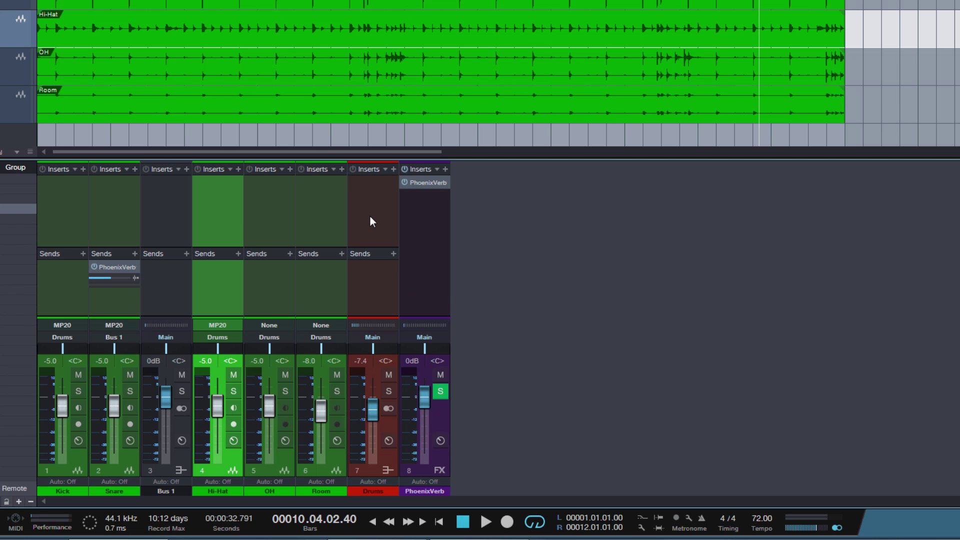
click(388, 441)
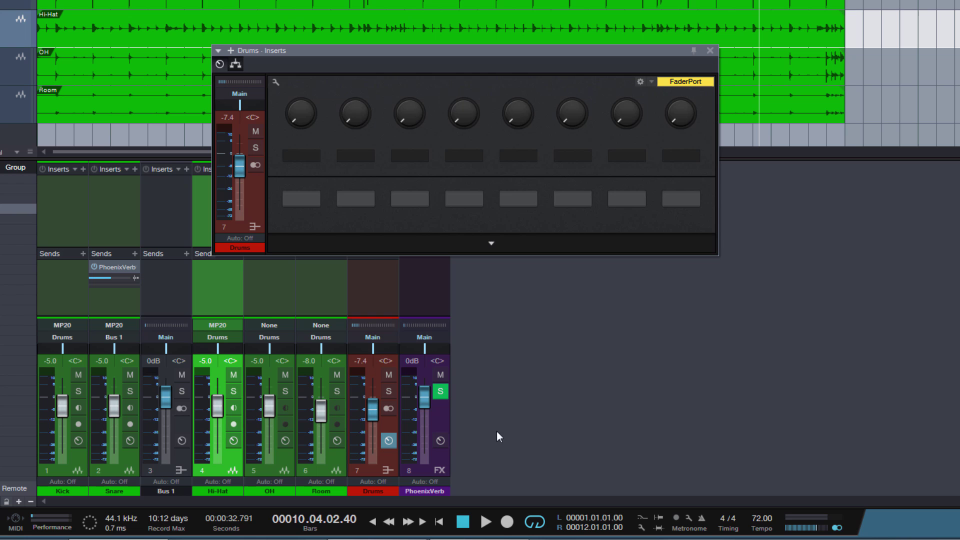
click(709, 50)
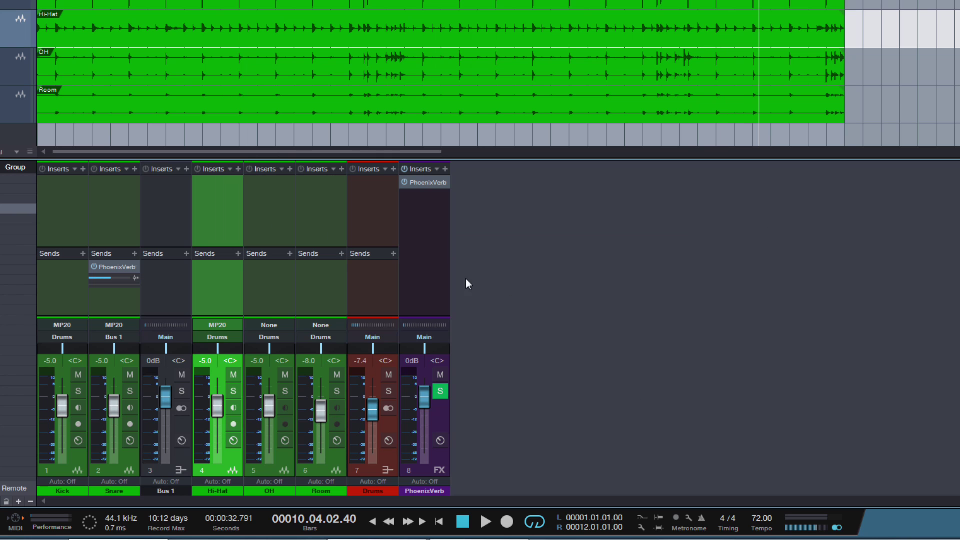
- Search the Drums insert plug-in browser for 'comp'
click(370, 211)
click(393, 170)
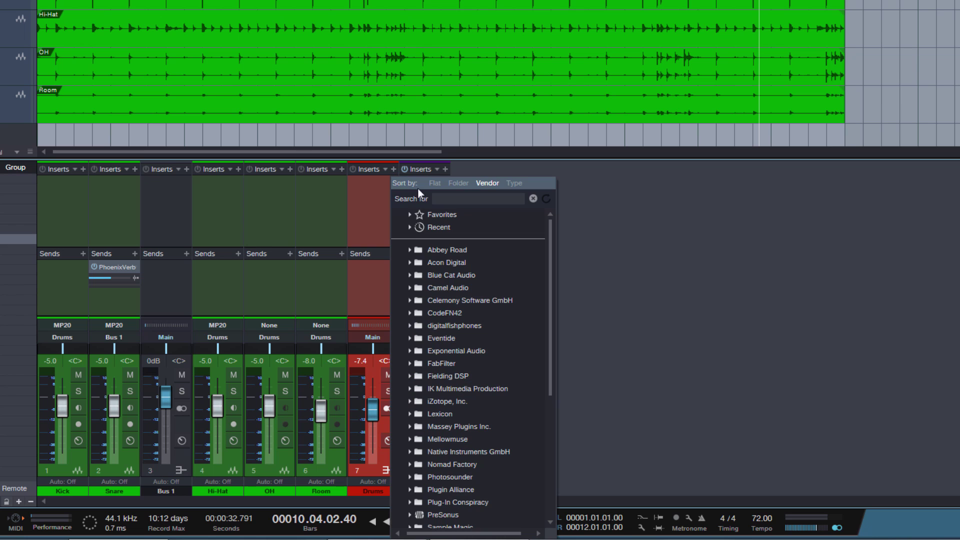
text(comp)
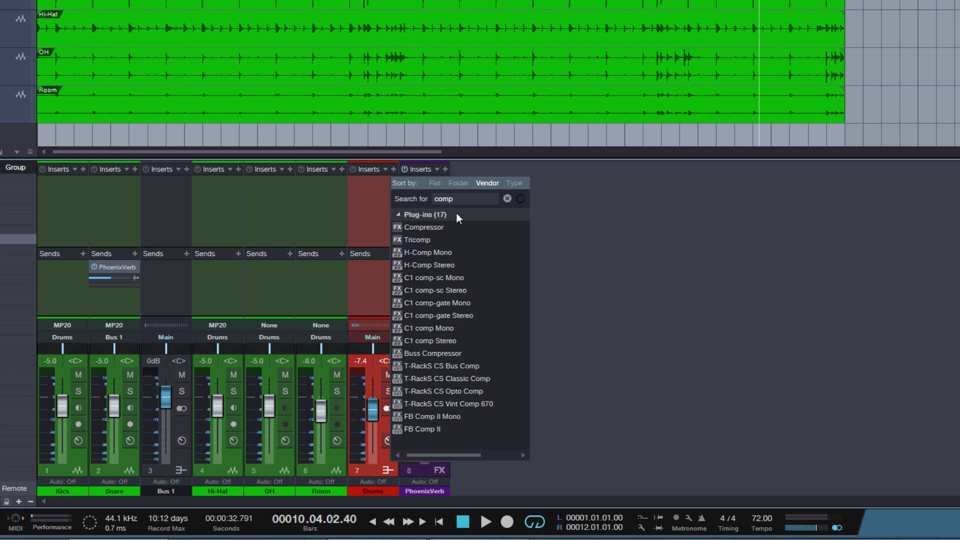
- Insert the stock Compressor on Drums, leaving Gain Auto off after trying it
double_click(441, 230)
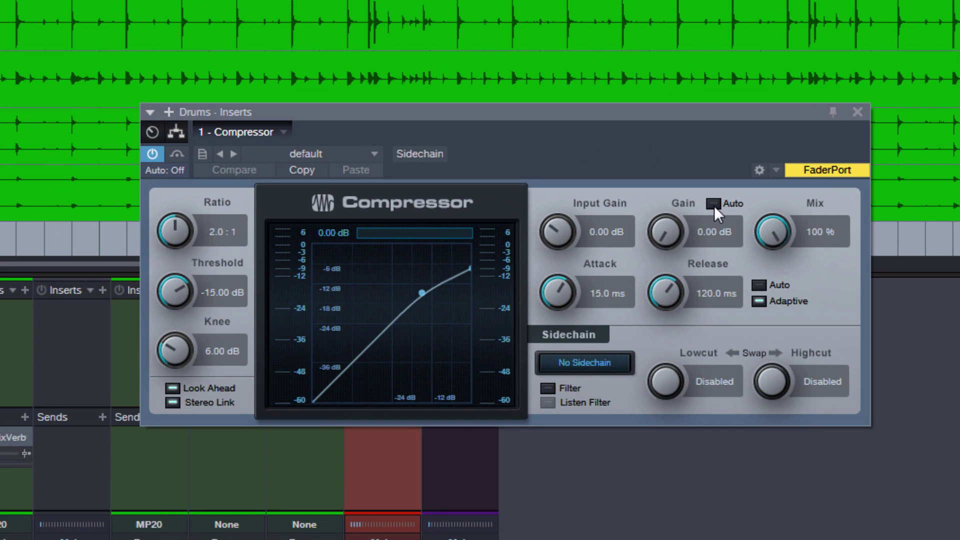
click(714, 206)
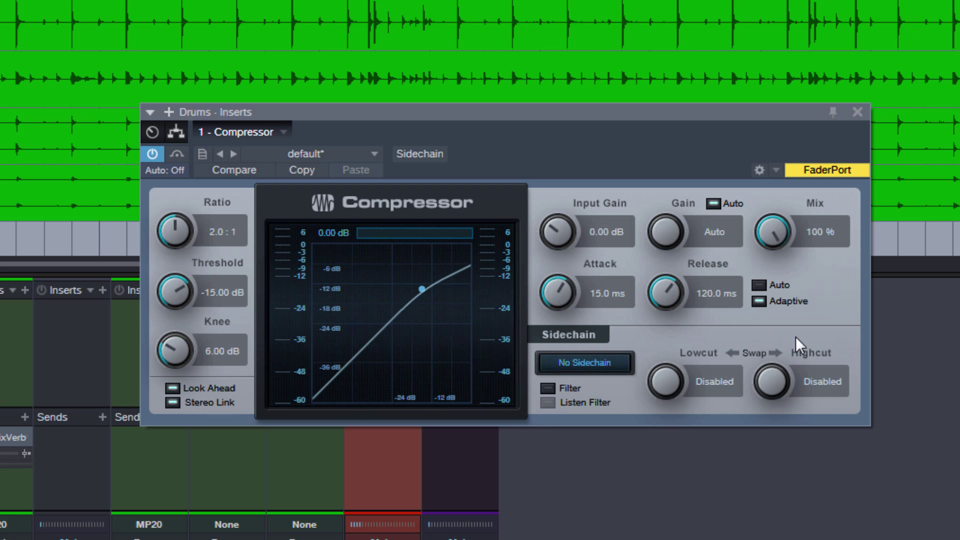
click(711, 203)
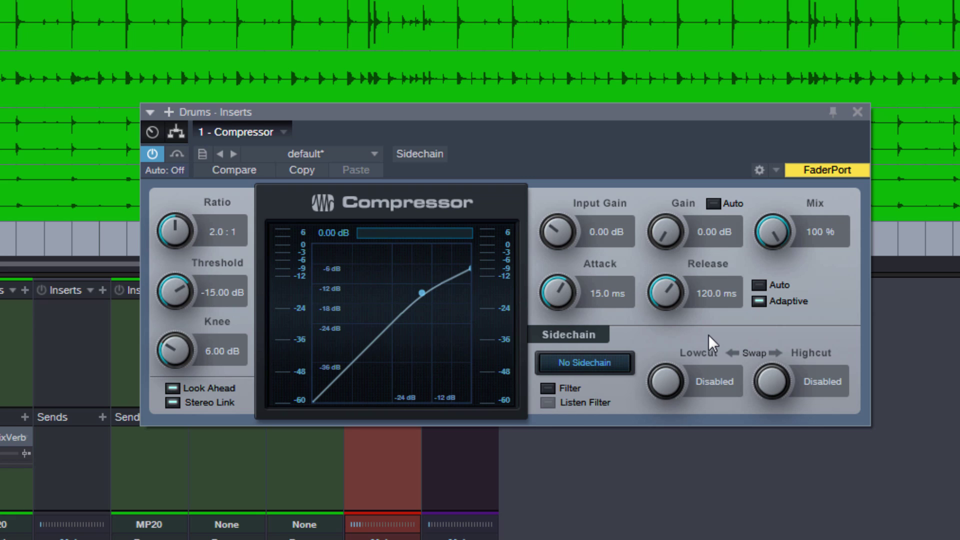
- Play the song and set the Compressor ratio to 4.2:1 and threshold to -25.56 dB
key(space)
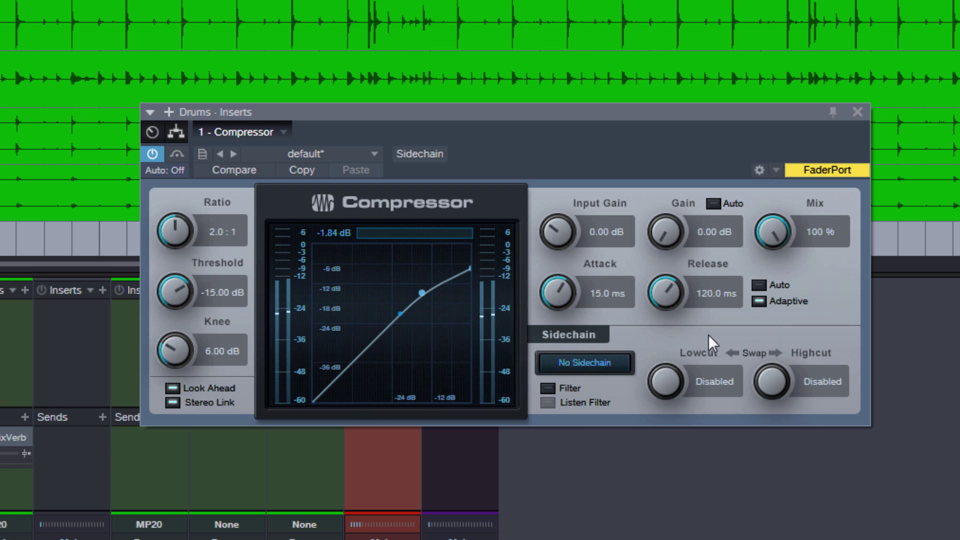
drag(169, 235, 172, 222)
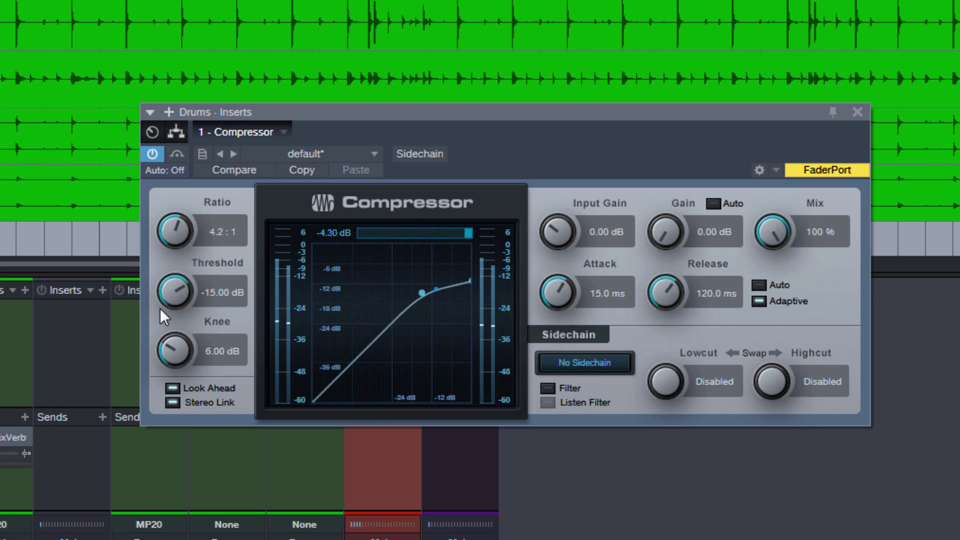
mouse_move(179, 293)
mouse_down()
mouse_move(176, 325)
mouse_move(180, 300)
mouse_up()
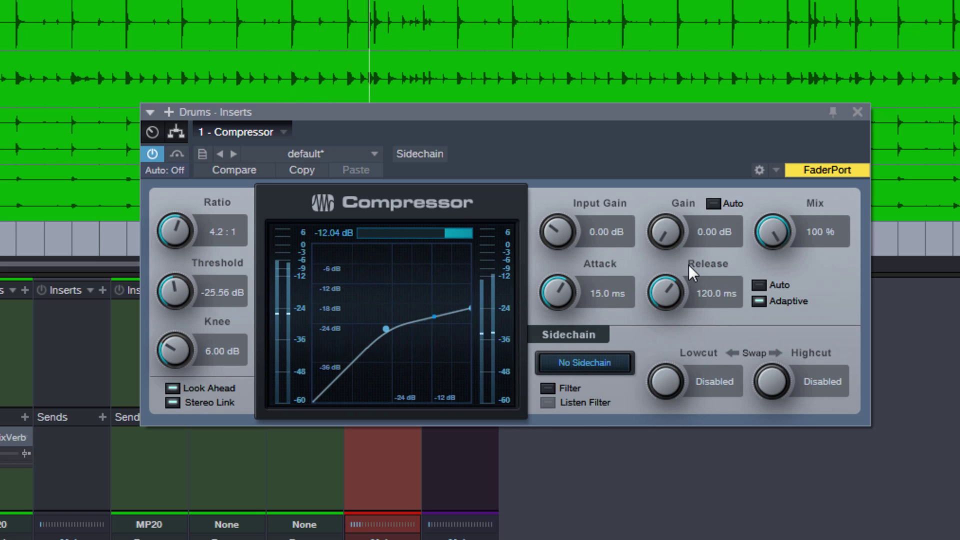
- Turn on Auto gain for the Drums compressor, then A/B it with Bypass, leaving it active
click(715, 201)
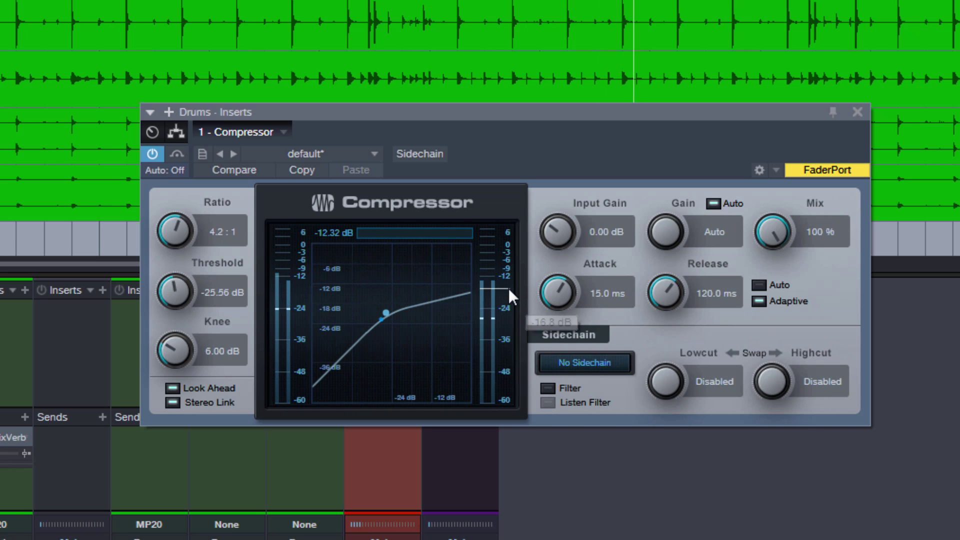
click(175, 149)
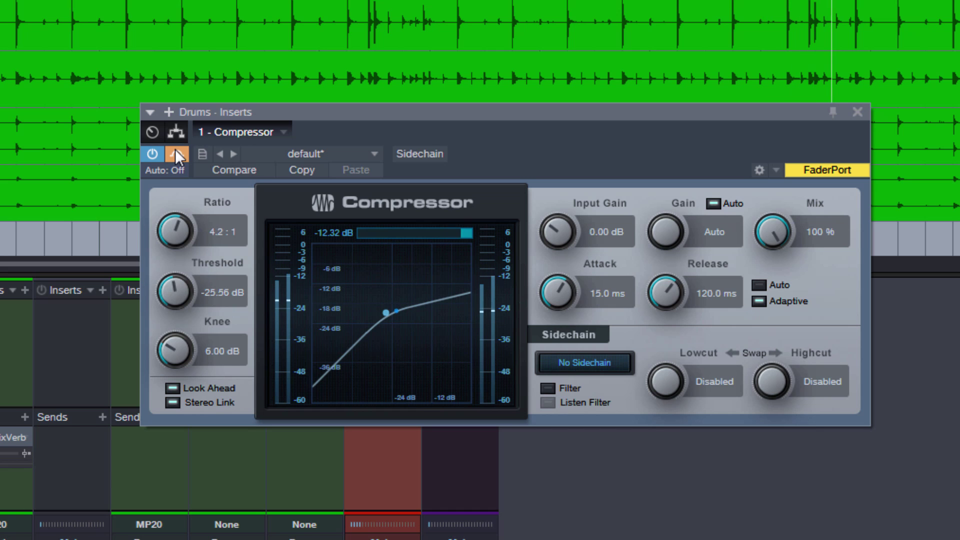
click(175, 149)
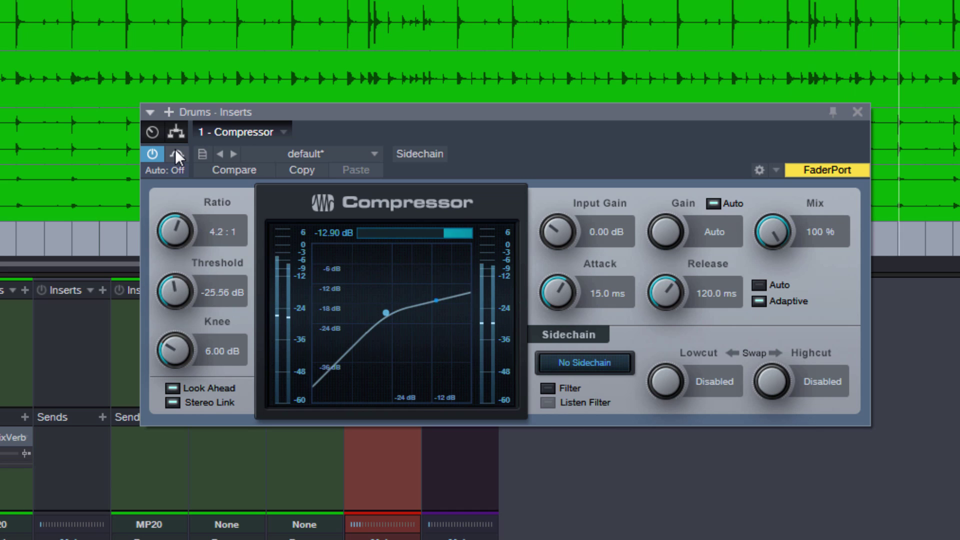
click(175, 149)
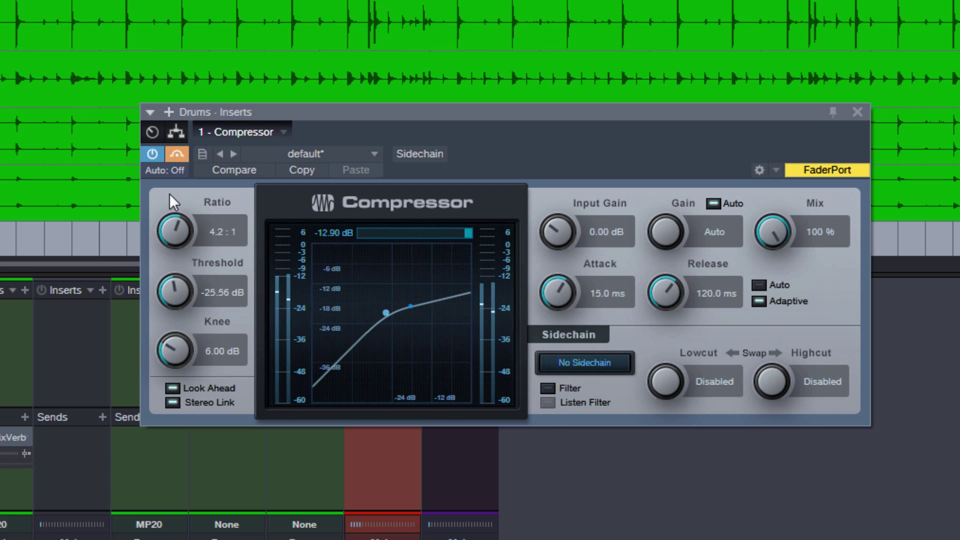
click(177, 153)
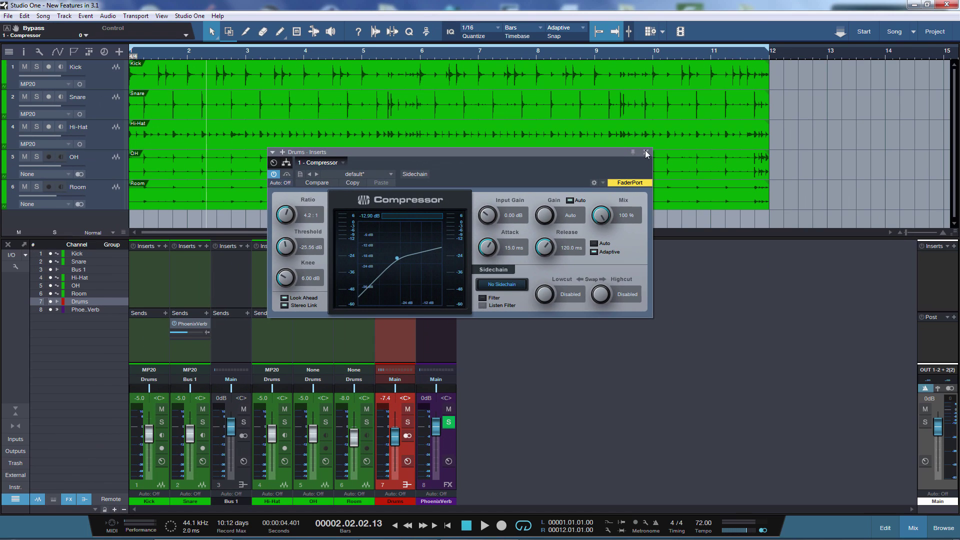
- Close the compressor and mixer, then drag PreSonus Mai Tai from the Instruments browser into the arrangement
click(647, 152)
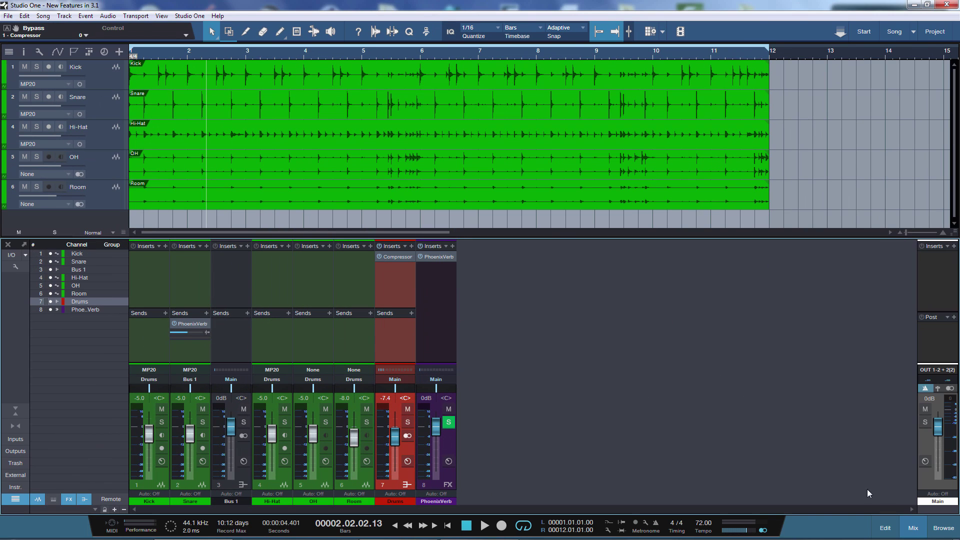
click(912, 529)
click(945, 530)
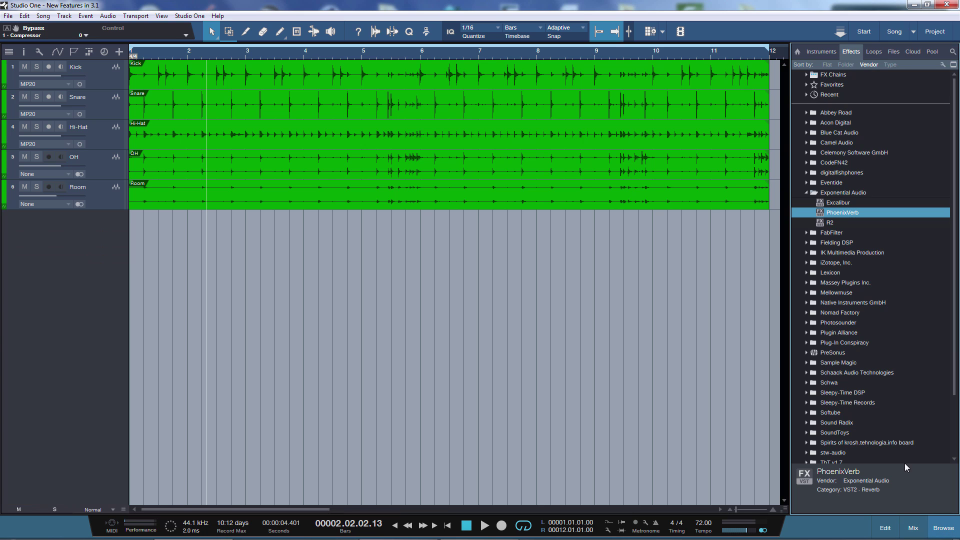
click(822, 51)
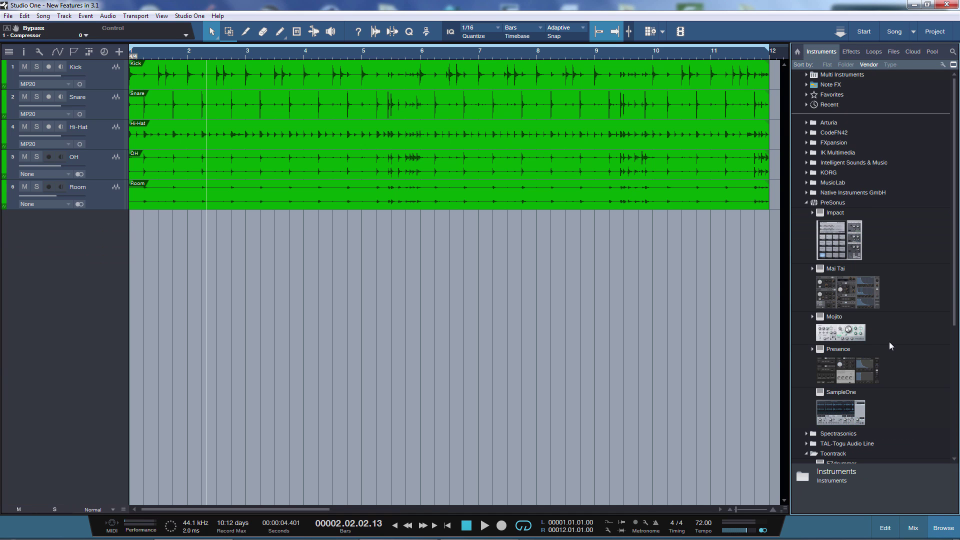
drag(842, 284, 238, 283)
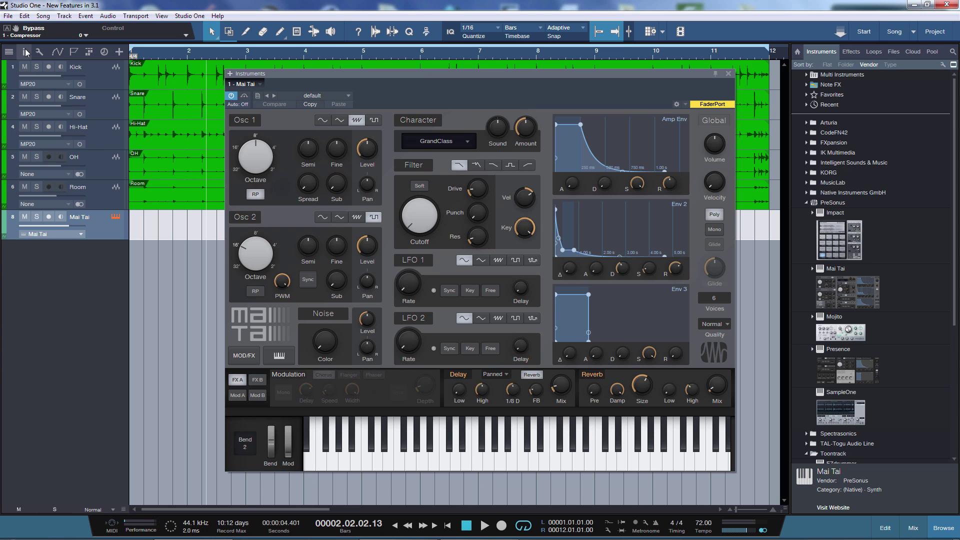
- Add a Chorder note effect to the Mai Tai track via the Inspector, then reopen and close its editor from the track
click(728, 74)
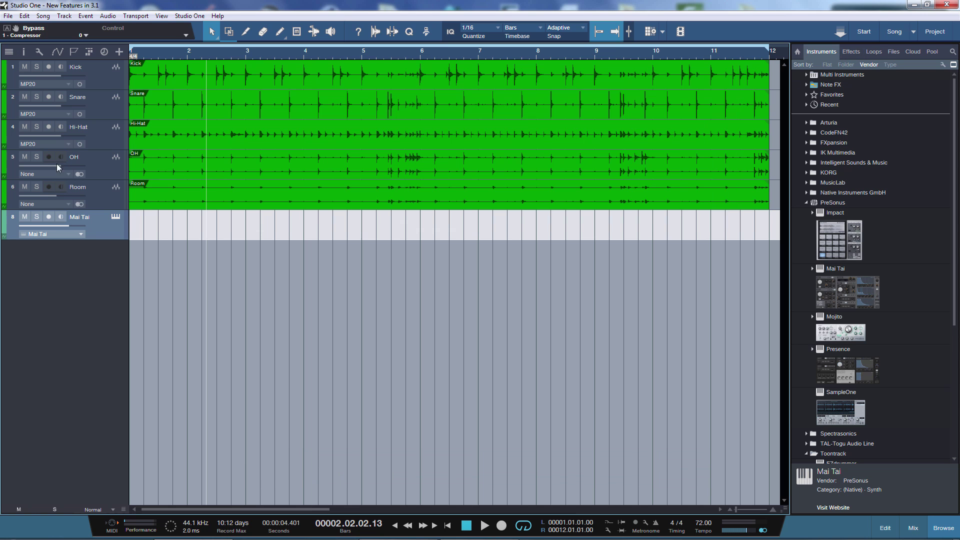
click(23, 51)
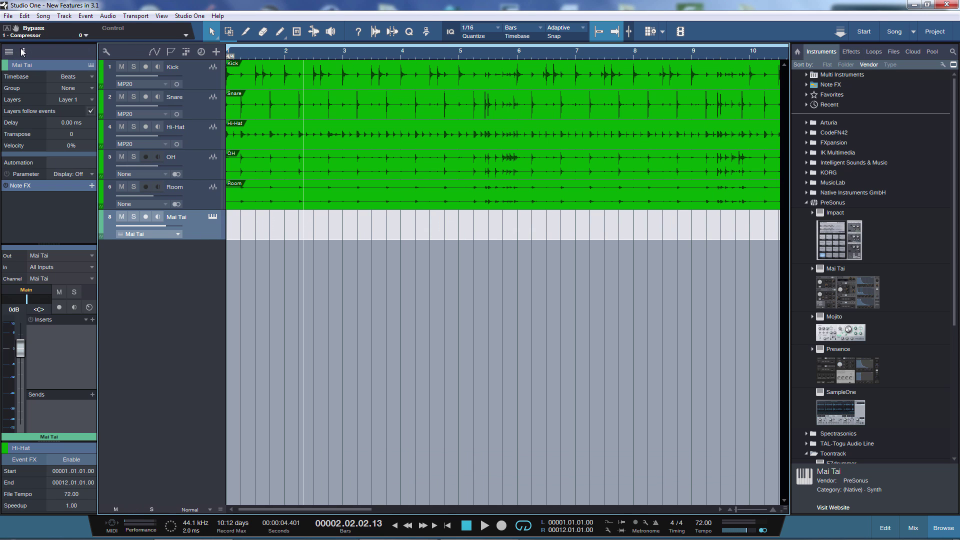
click(92, 185)
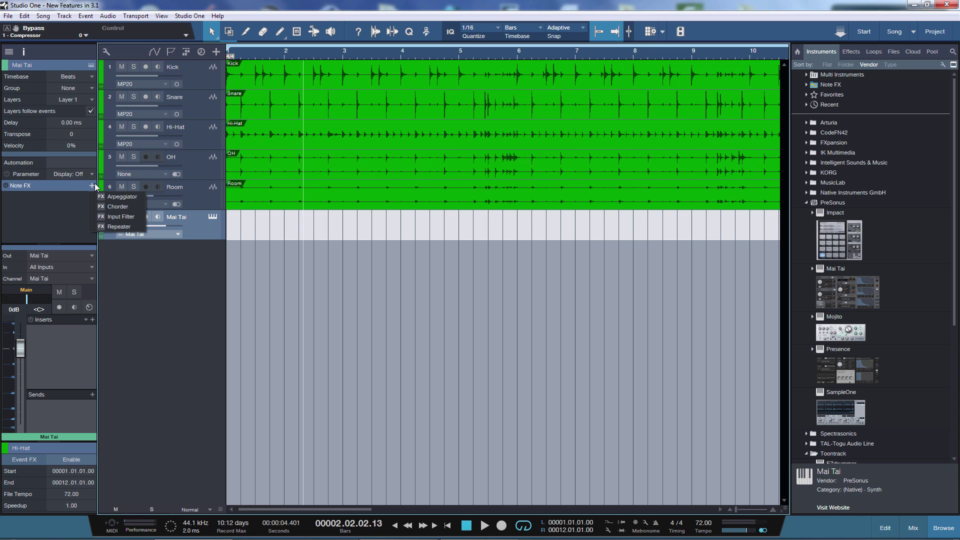
click(117, 207)
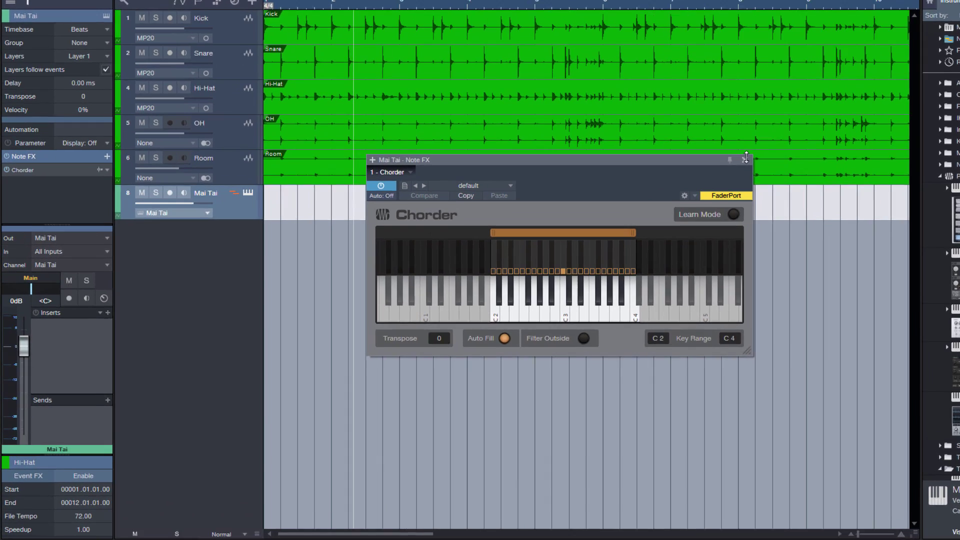
click(639, 188)
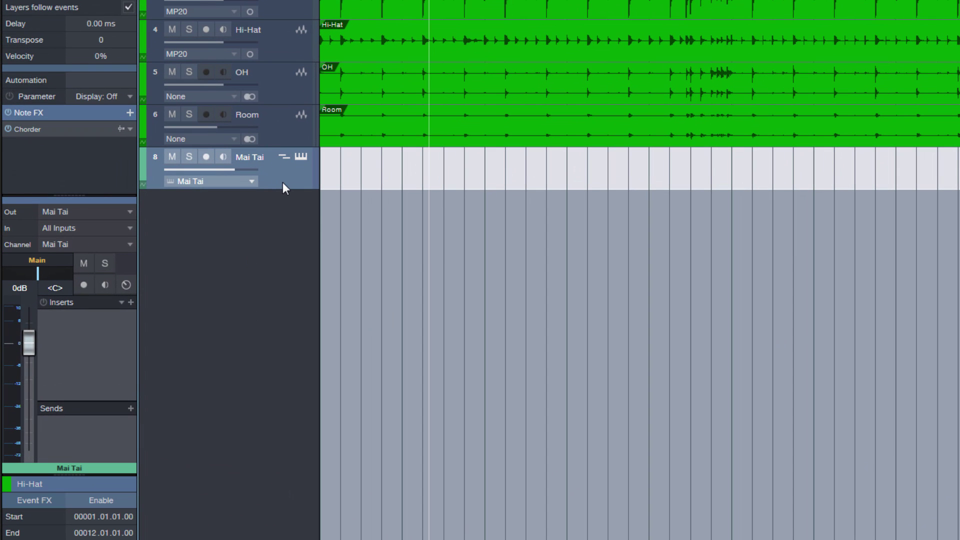
click(284, 157)
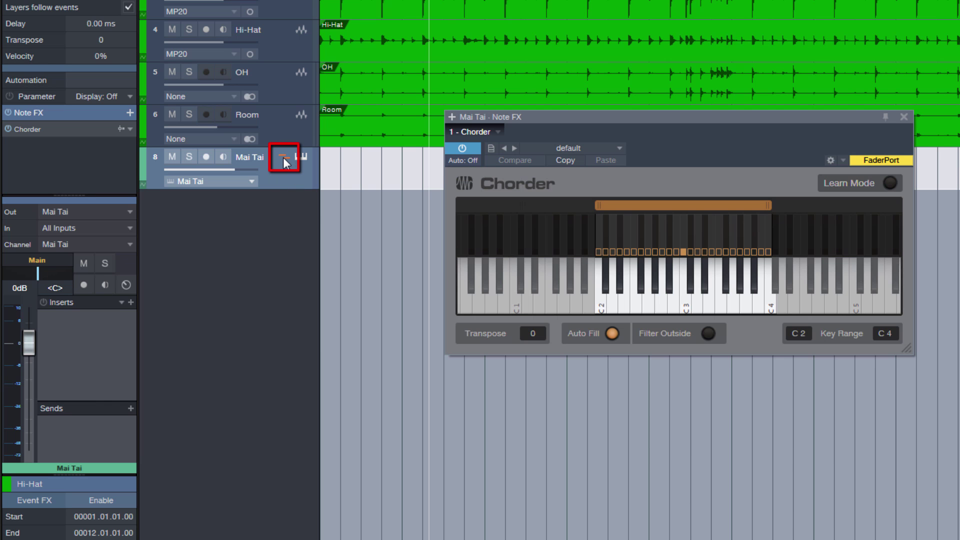
click(904, 117)
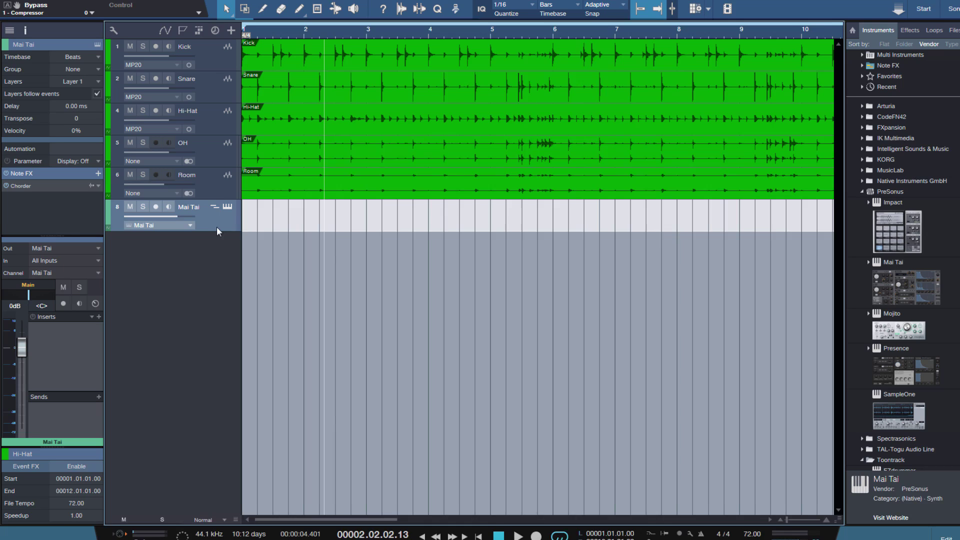